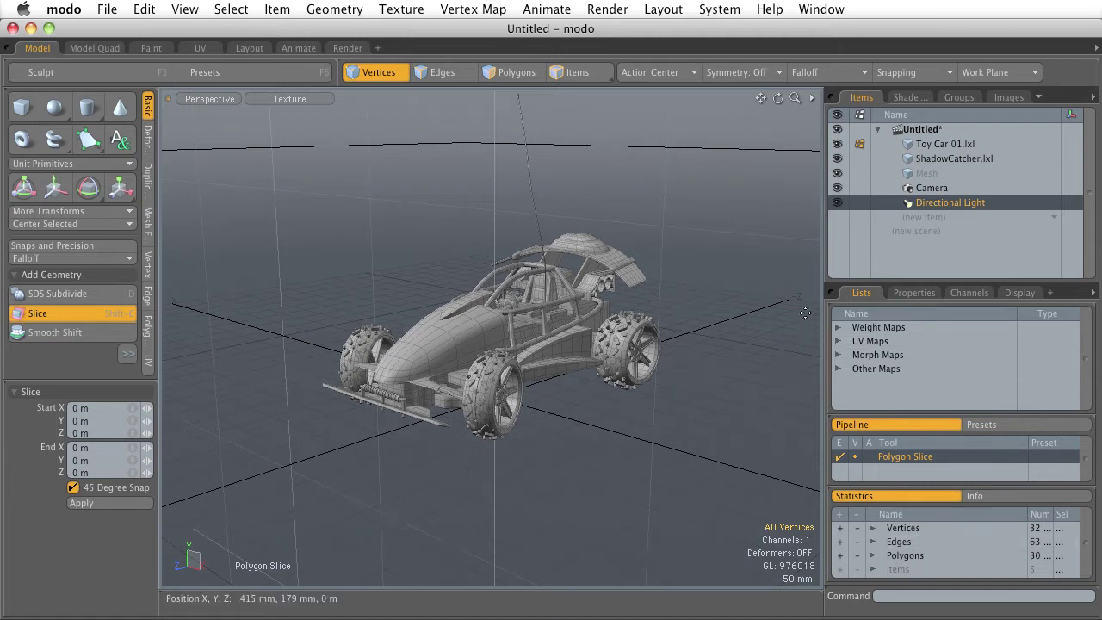
- Switch to the Model Quad layout, compare it with the single-view Model layout, then return to Model Quad
left_click(93, 49)
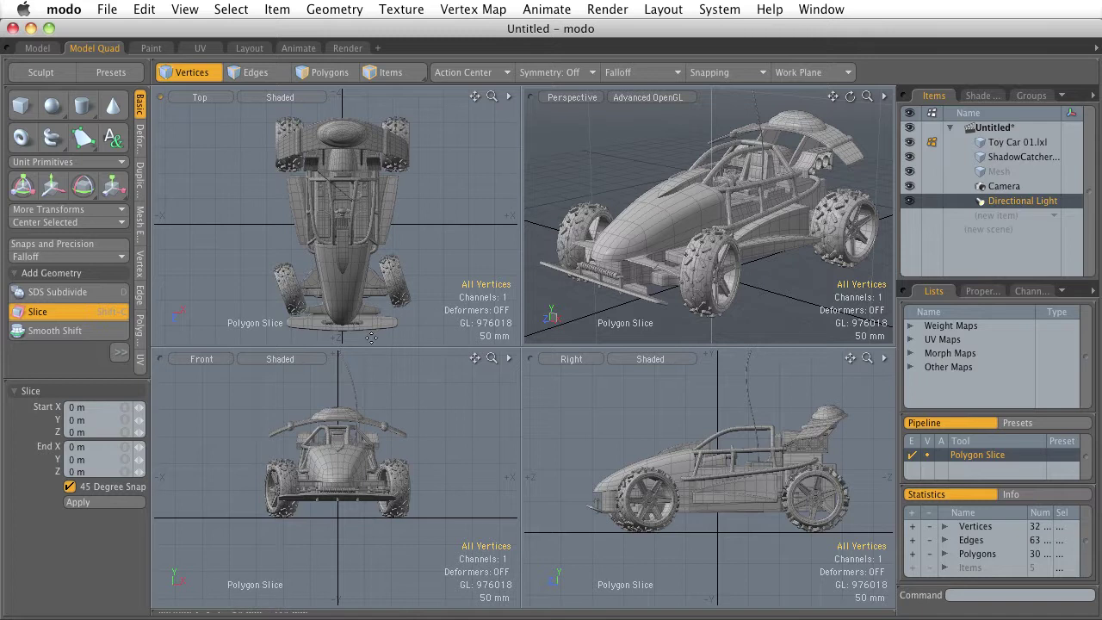
left_click(37, 48)
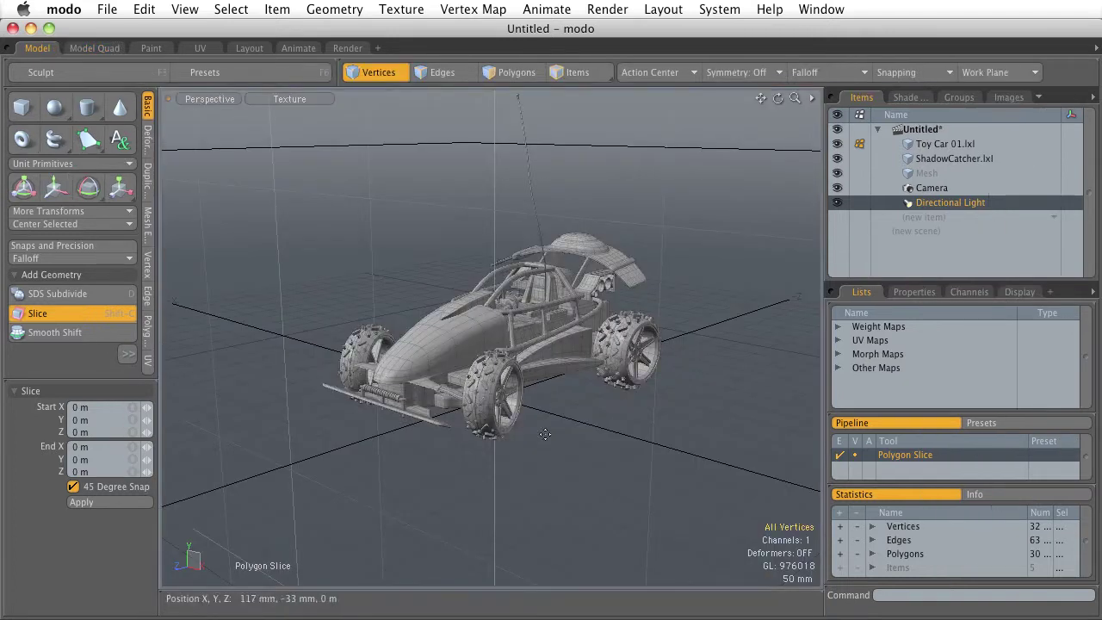
left_click(97, 49)
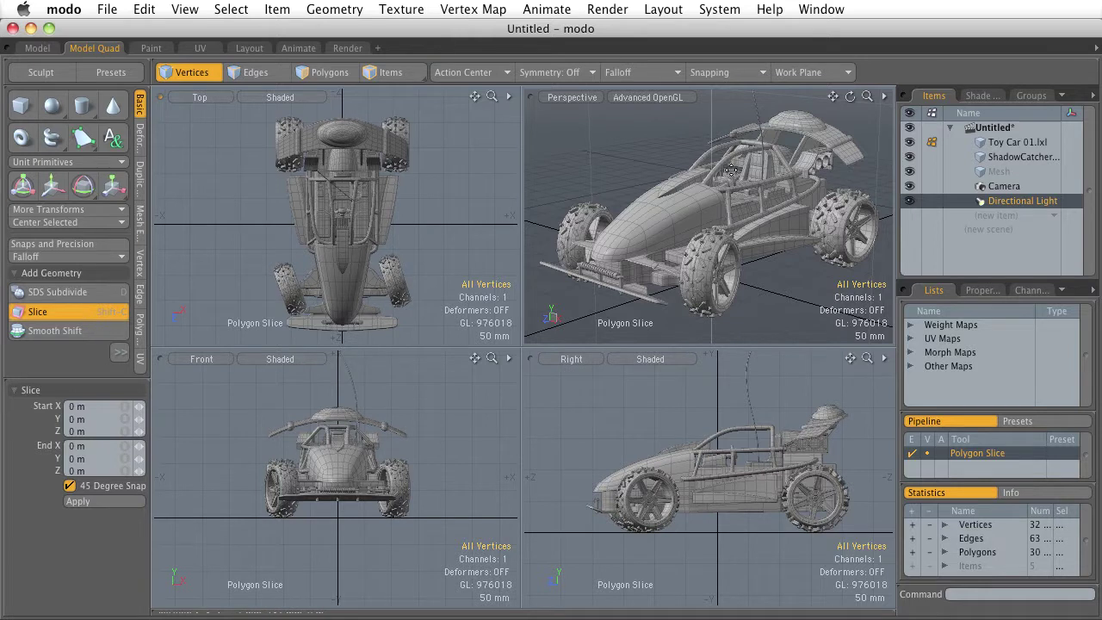
- Switch to the Paint layout, with sculpt tools and a color picker around the perspective view
left_click(151, 48)
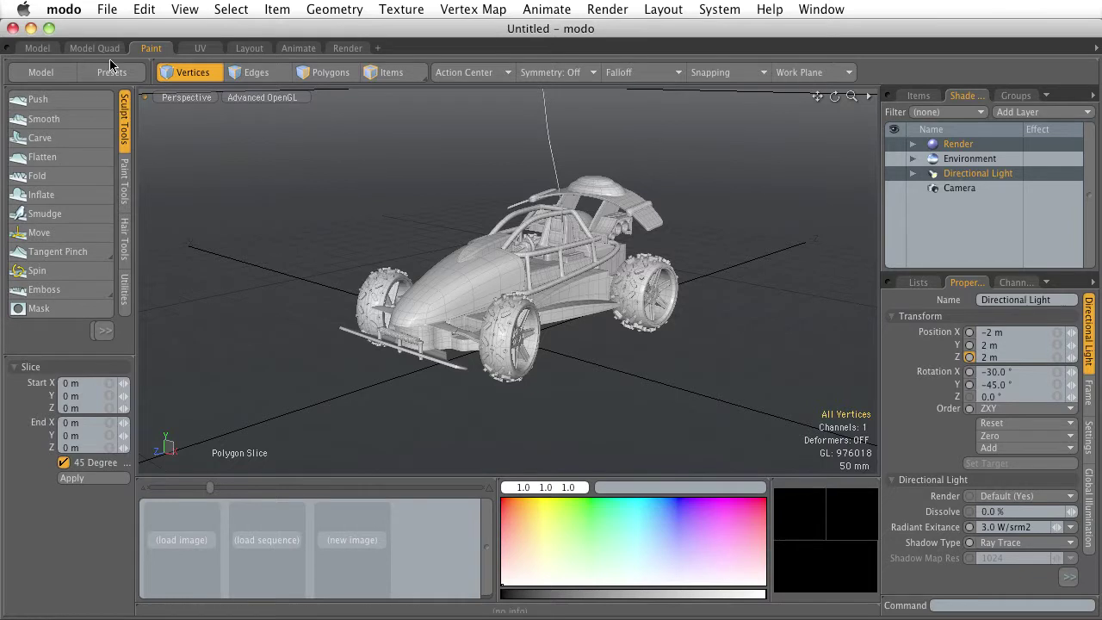
- Look at the UV layout, then settle on the Layout workspace with its Meshes preset browser
left_click(200, 49)
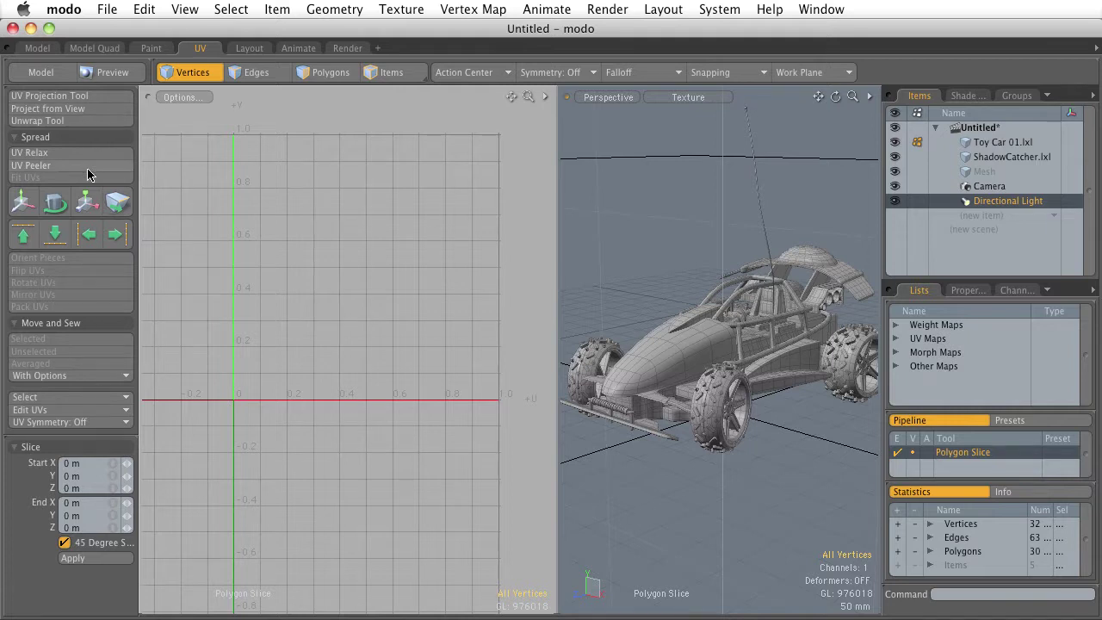
left_click(246, 48)
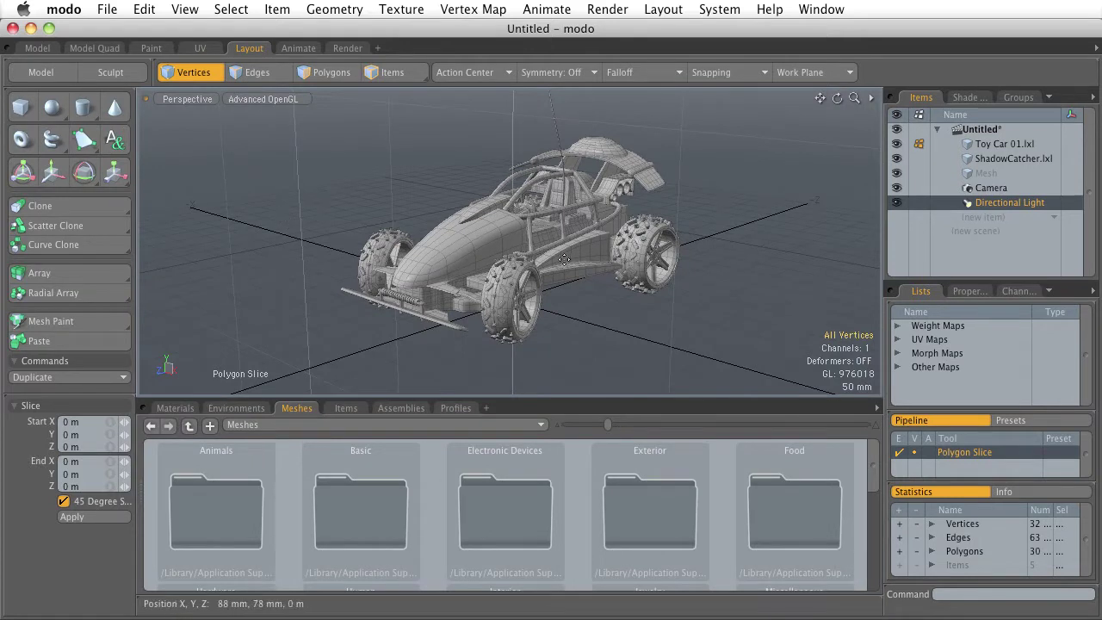
- Switch to the Animate layout and orbit the perspective view to the car's side
left_click(298, 48)
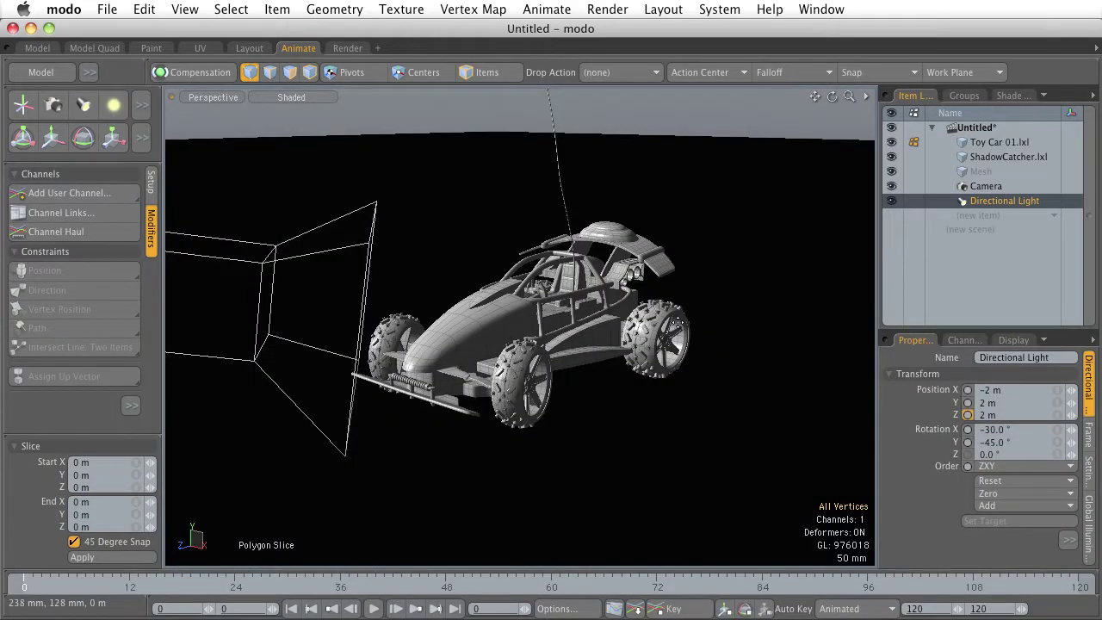
left_click_drag(677, 325, 534, 341, "alt")
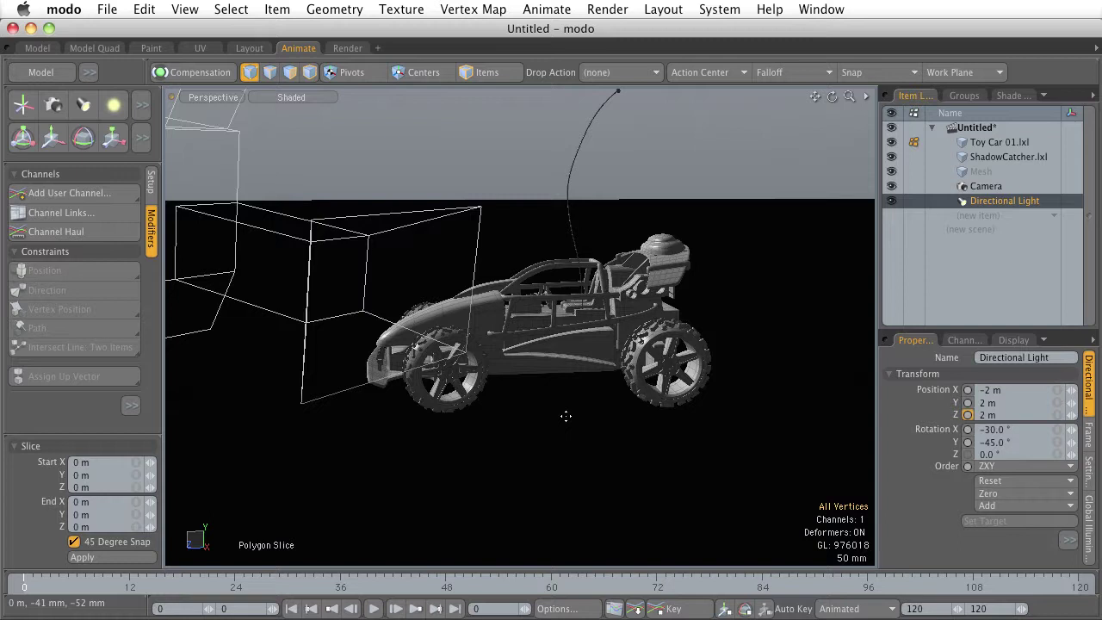
- In the Render layout, orbit the preview and perspective views around car, light and camera, then return to Animate
left_click(345, 49)
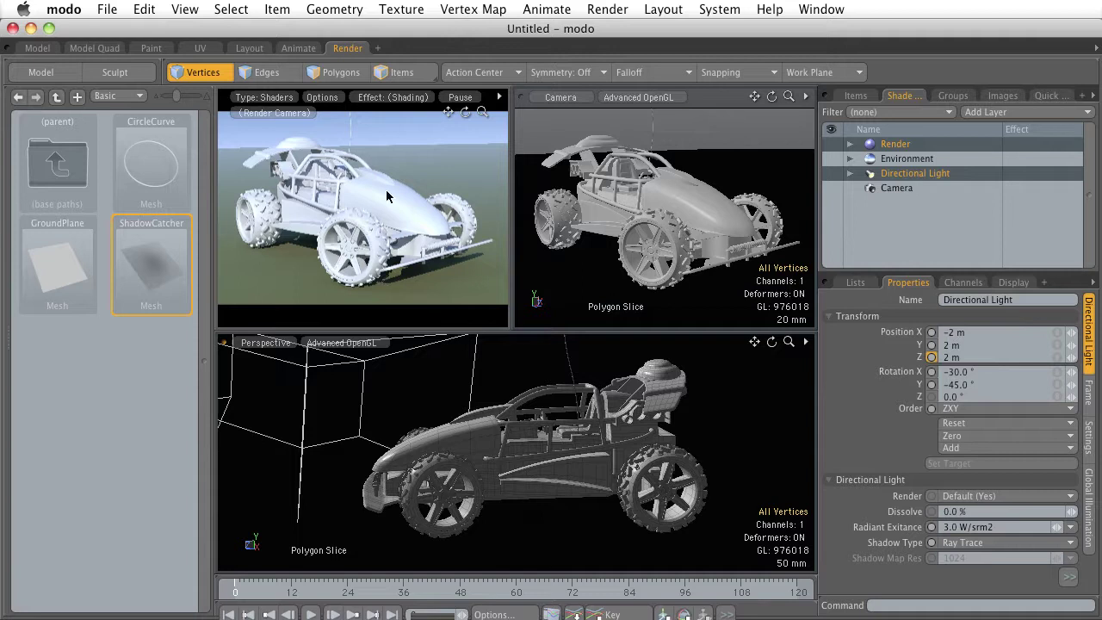
left_click_drag(387, 197, 486, 222, "alt")
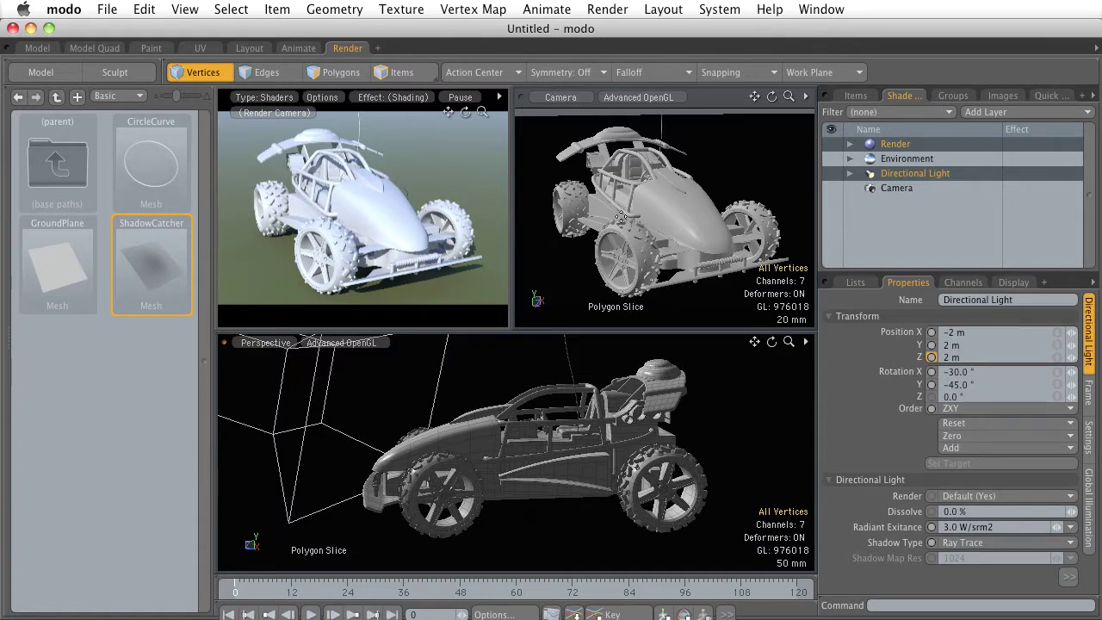
left_click_drag(561, 418, 534, 367, "alt")
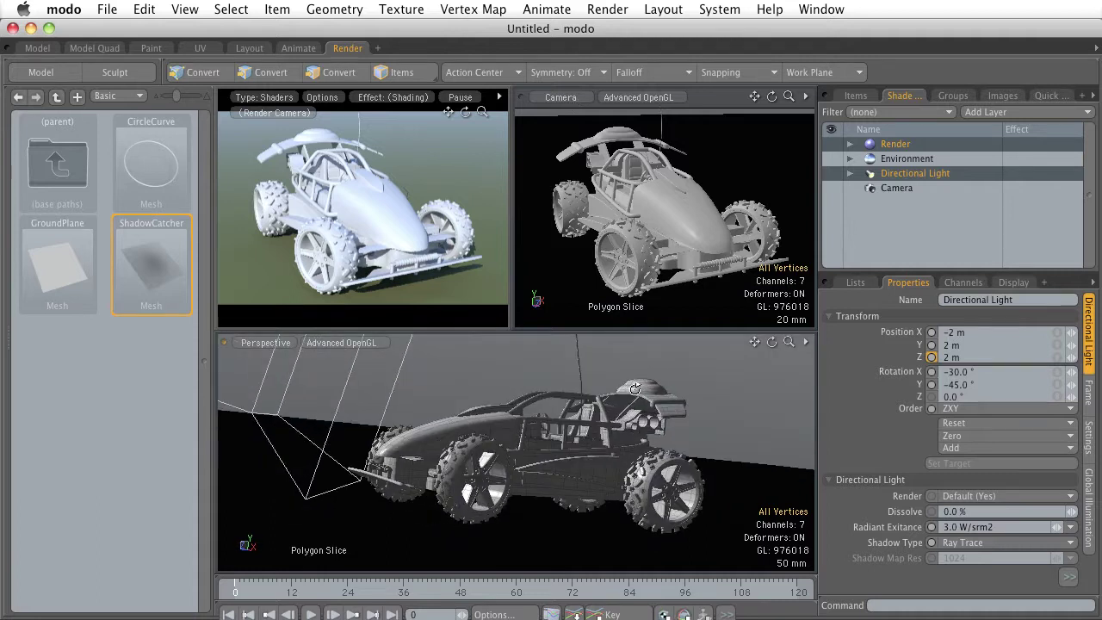
left_click_drag(635, 389, 369, 442, "alt")
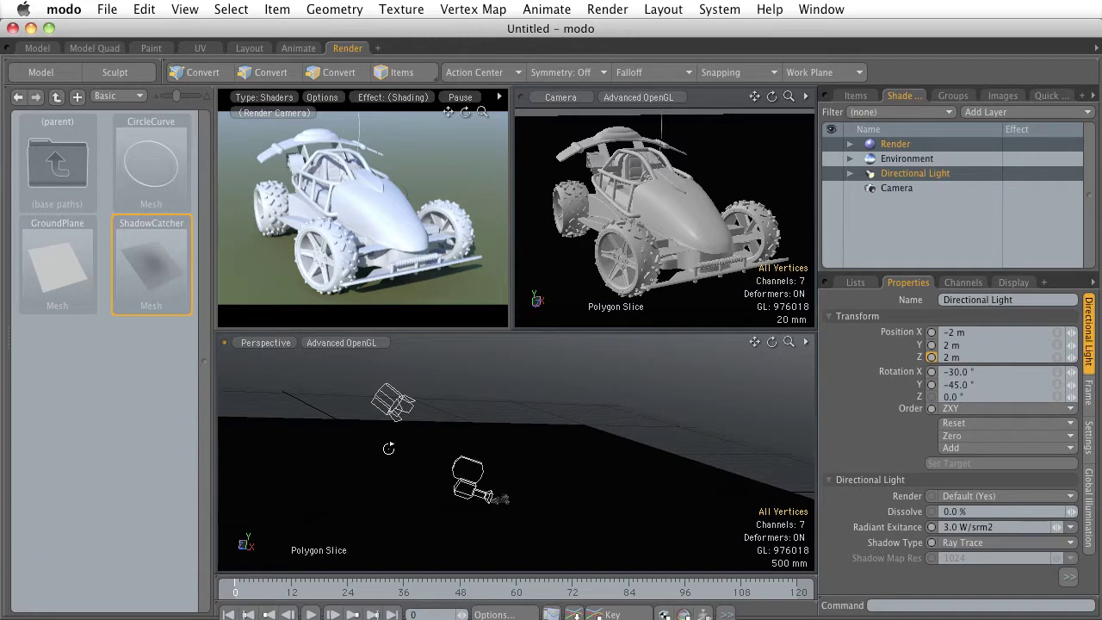
left_click_drag(394, 447, 505, 380, "alt")
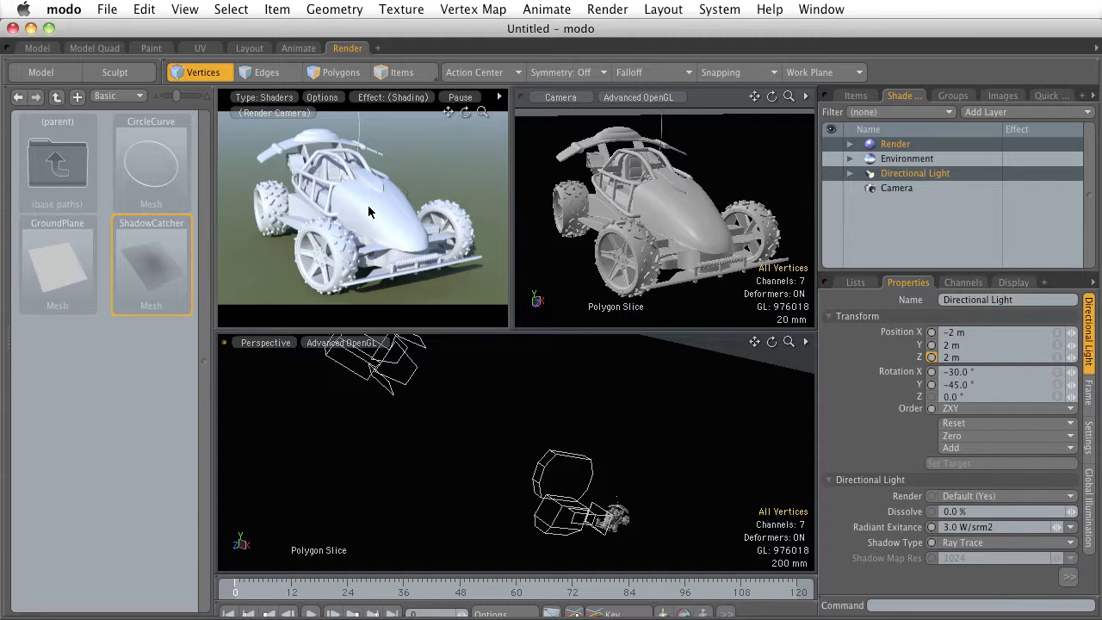
left_click(297, 49)
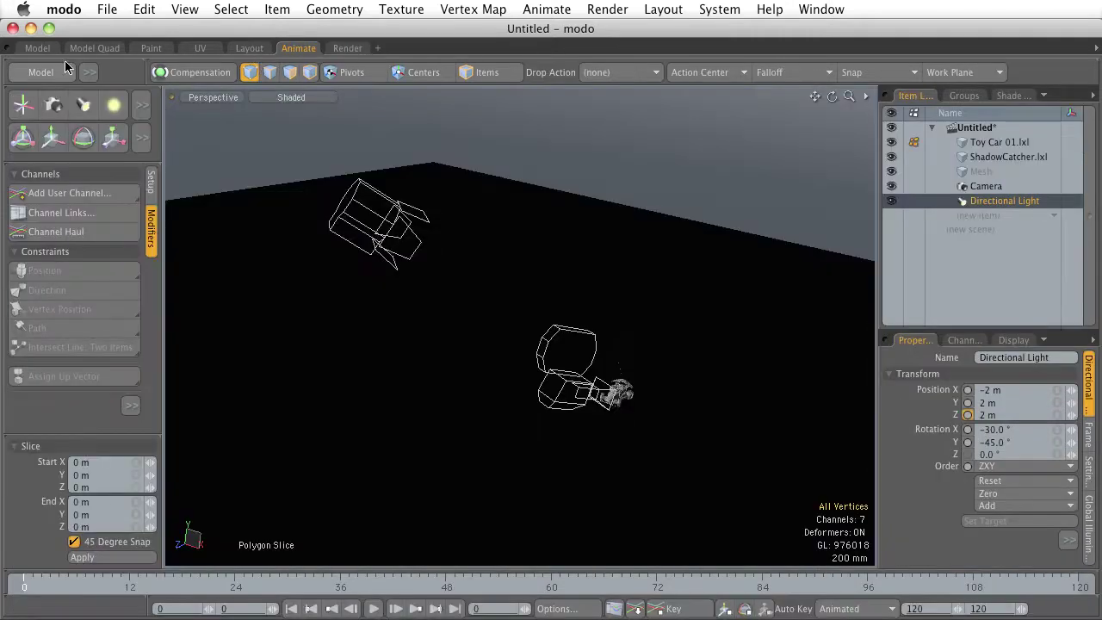
- Return to the Model layout and enlarge the toolbox so Thicken and Bevel appear
left_click(38, 49)
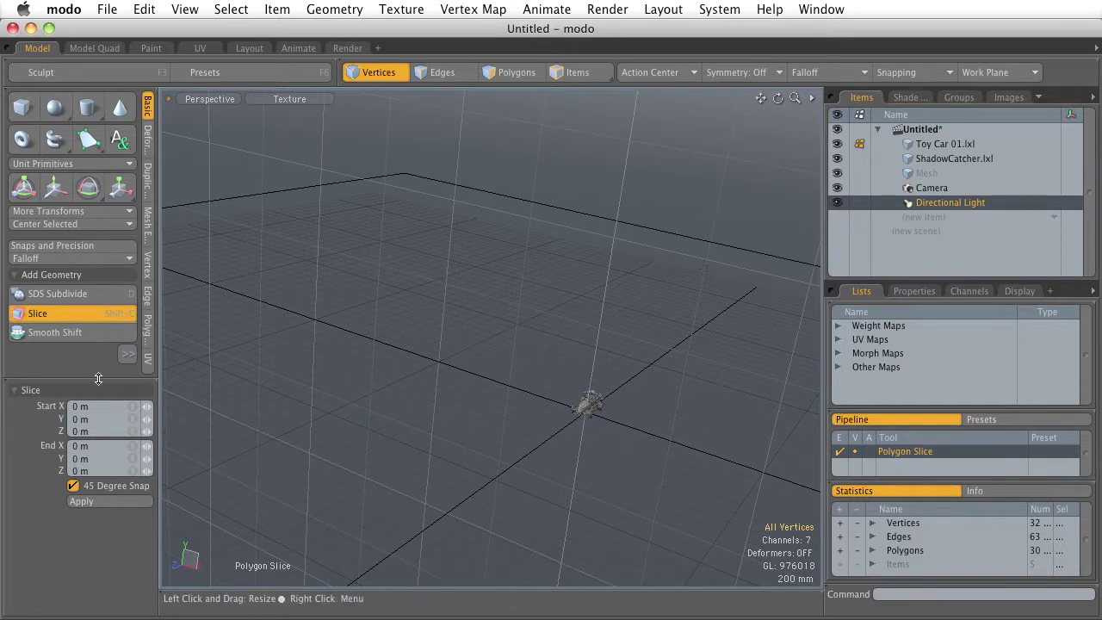
left_click_drag(99, 378, 99, 442)
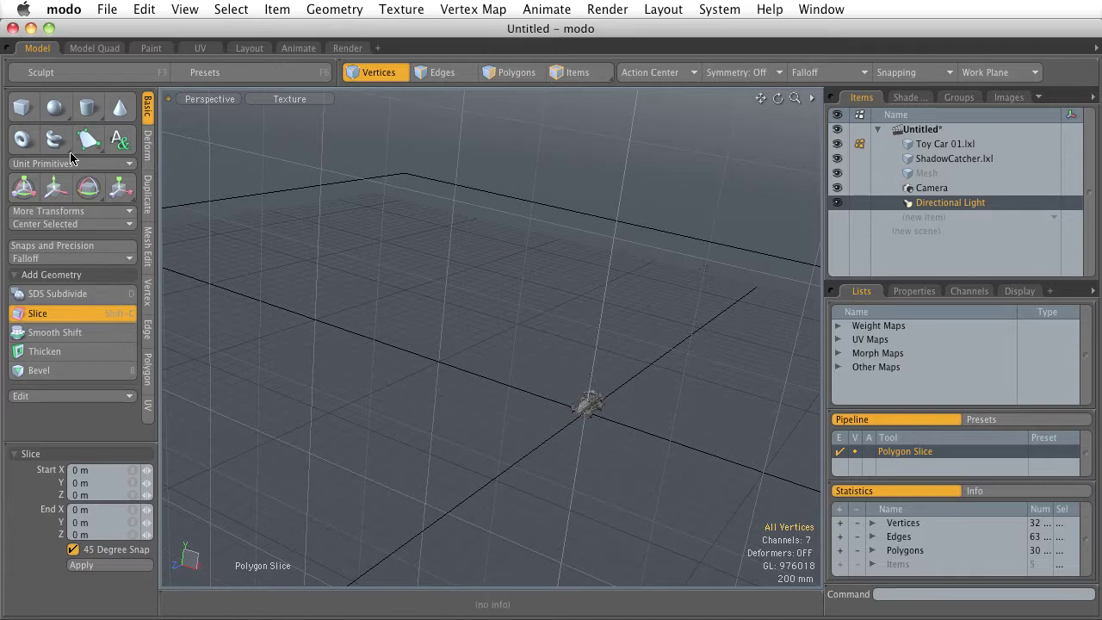
- Cycle through the Deform, Duplicate, Mesh Edit, Vertex, Edge, Polygon and UV toolbox tabs, ending on Basic
left_click(147, 157)
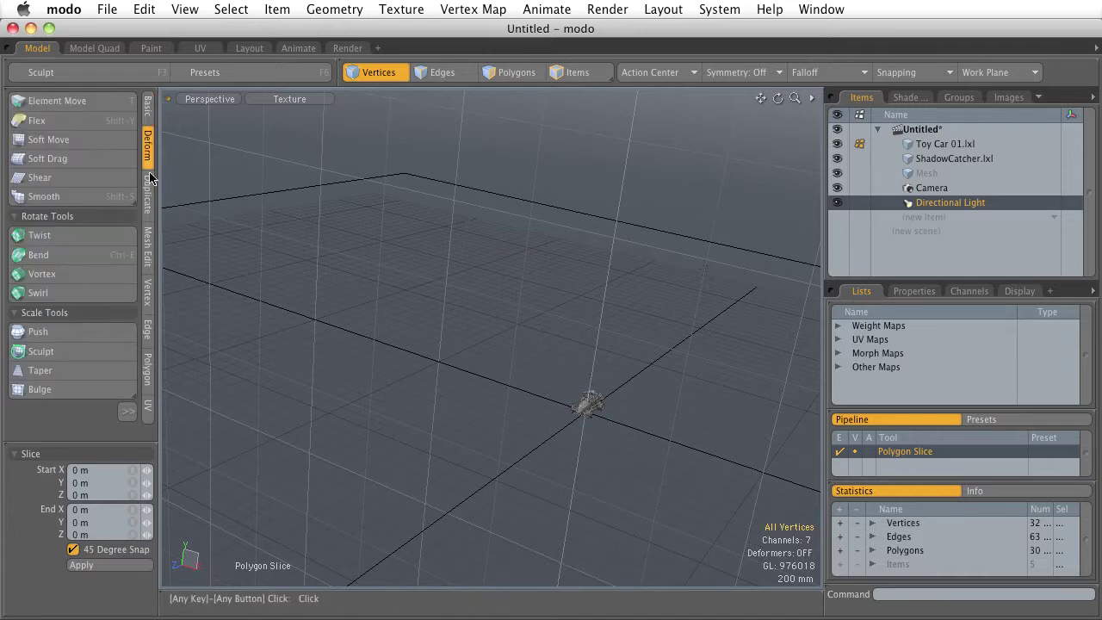
left_click(147, 194)
left_click(148, 247)
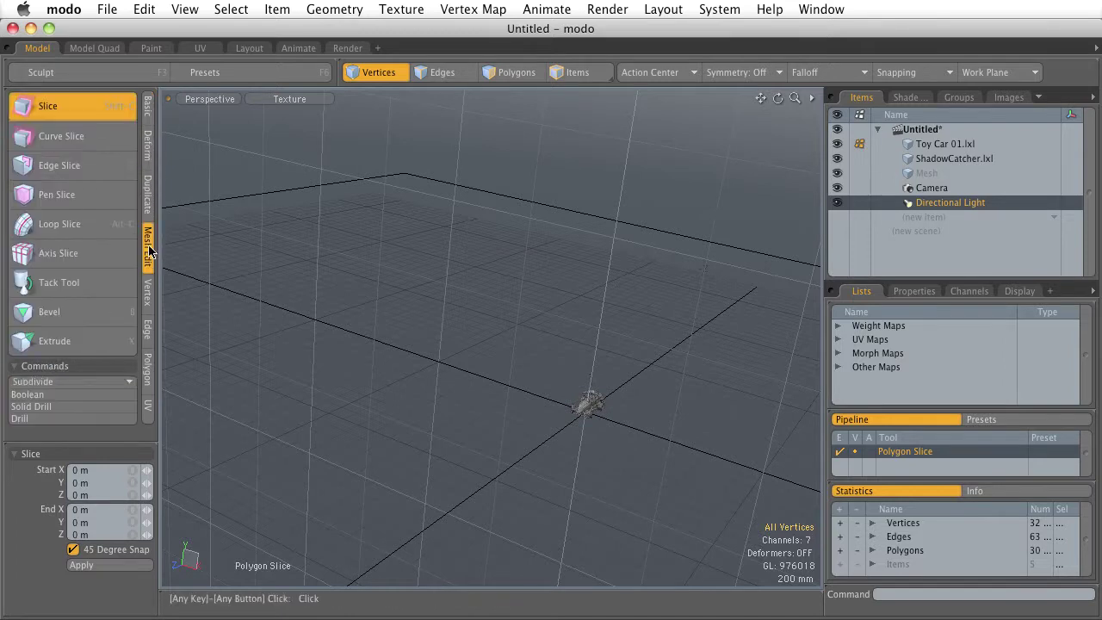
left_click(149, 293)
left_click(146, 334)
left_click(144, 373)
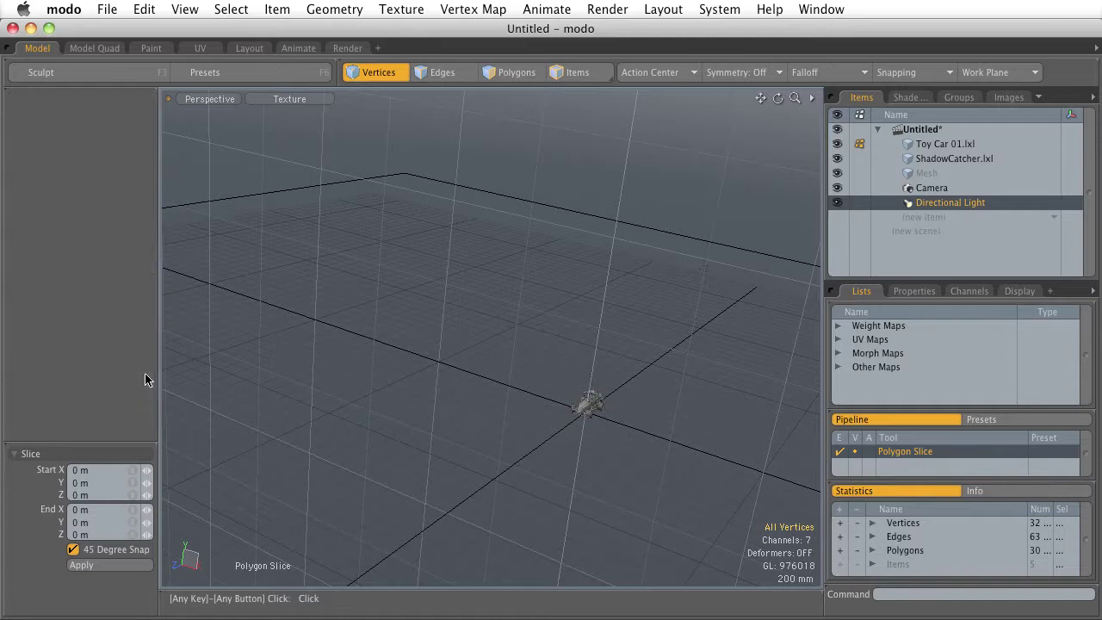
left_click(146, 401)
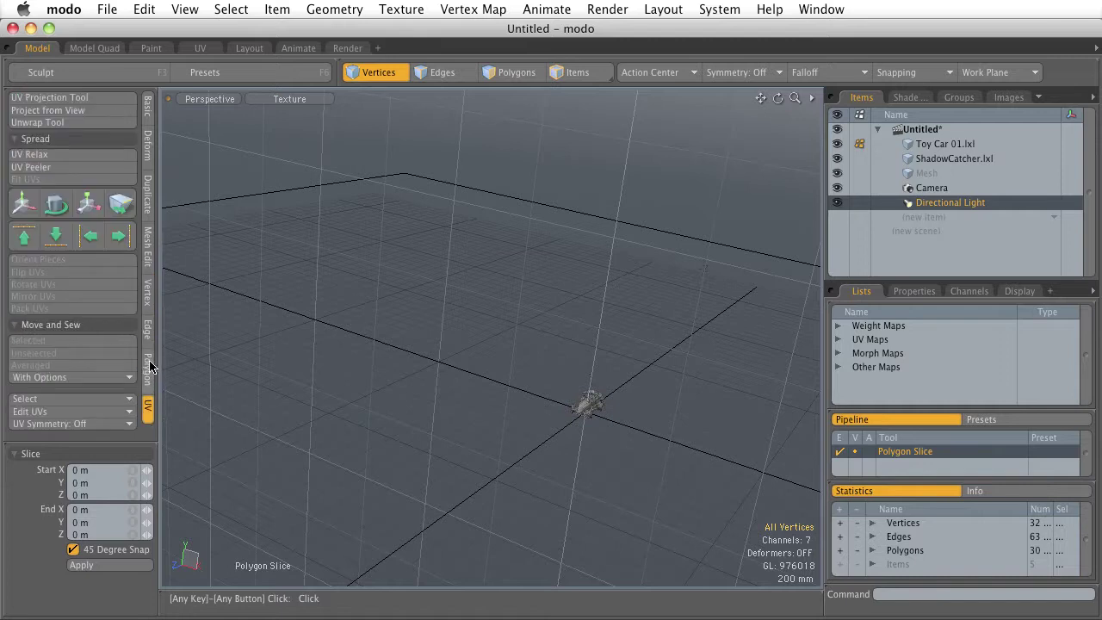
left_click(148, 368)
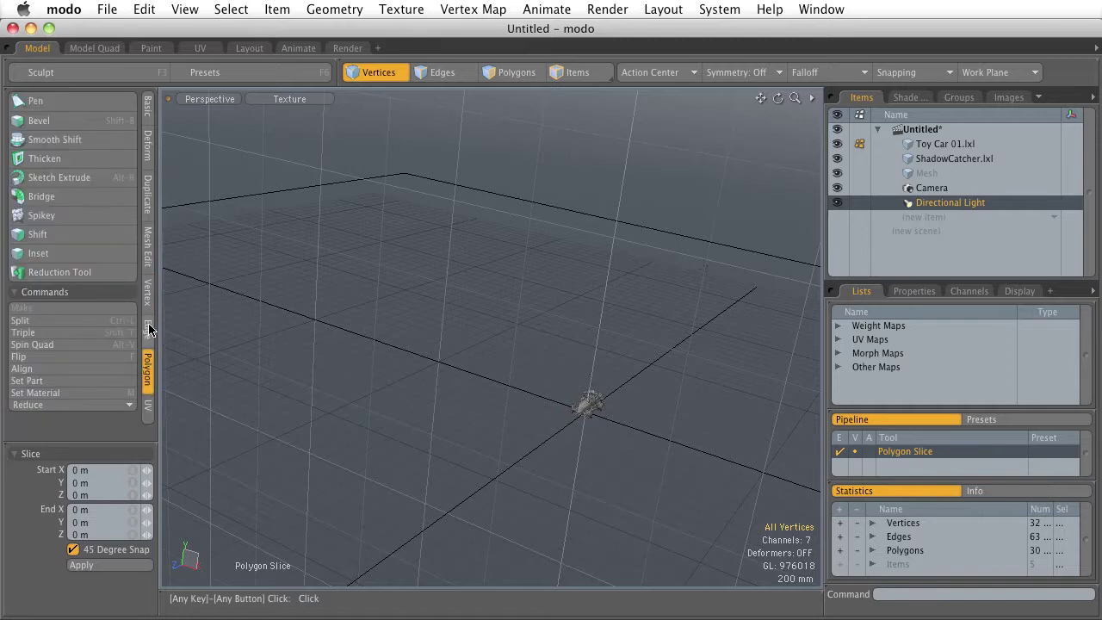
left_click(145, 207)
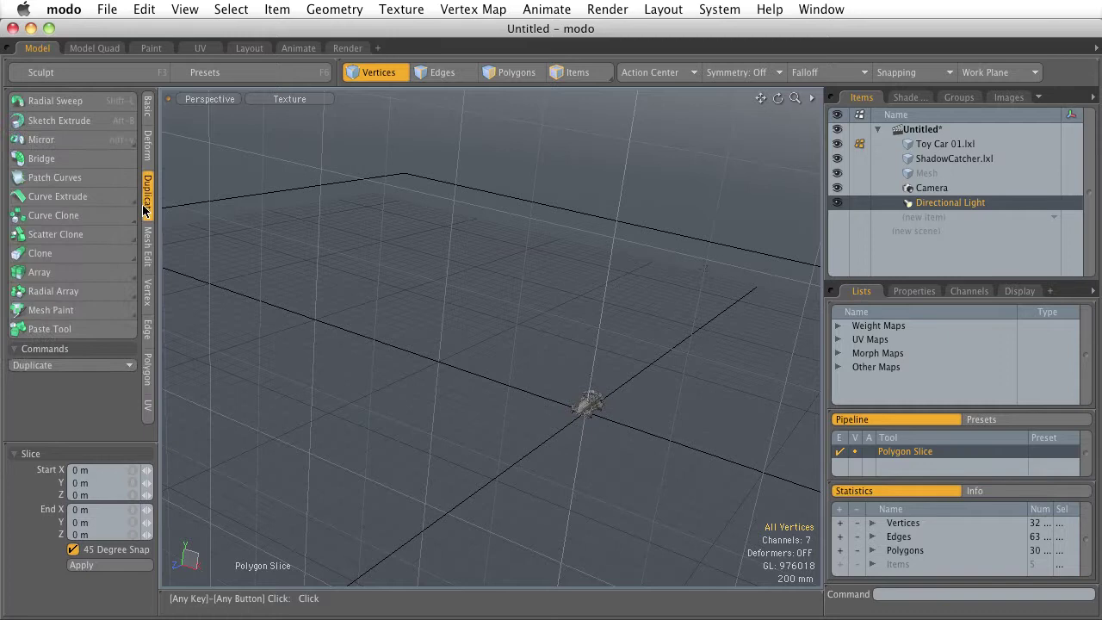
left_click(147, 154)
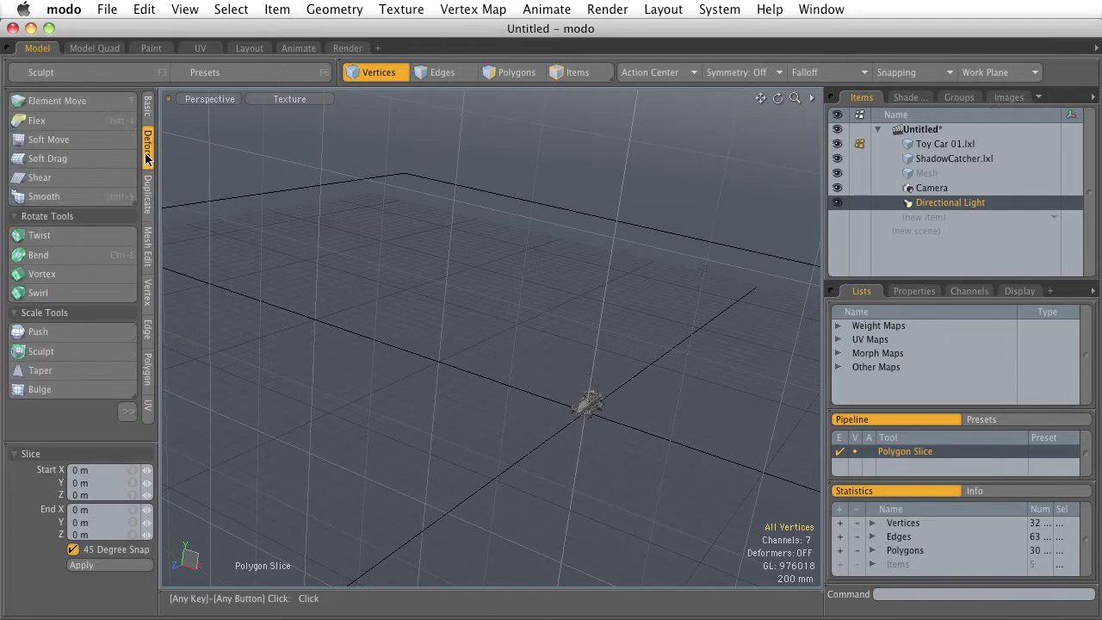
left_click(148, 288)
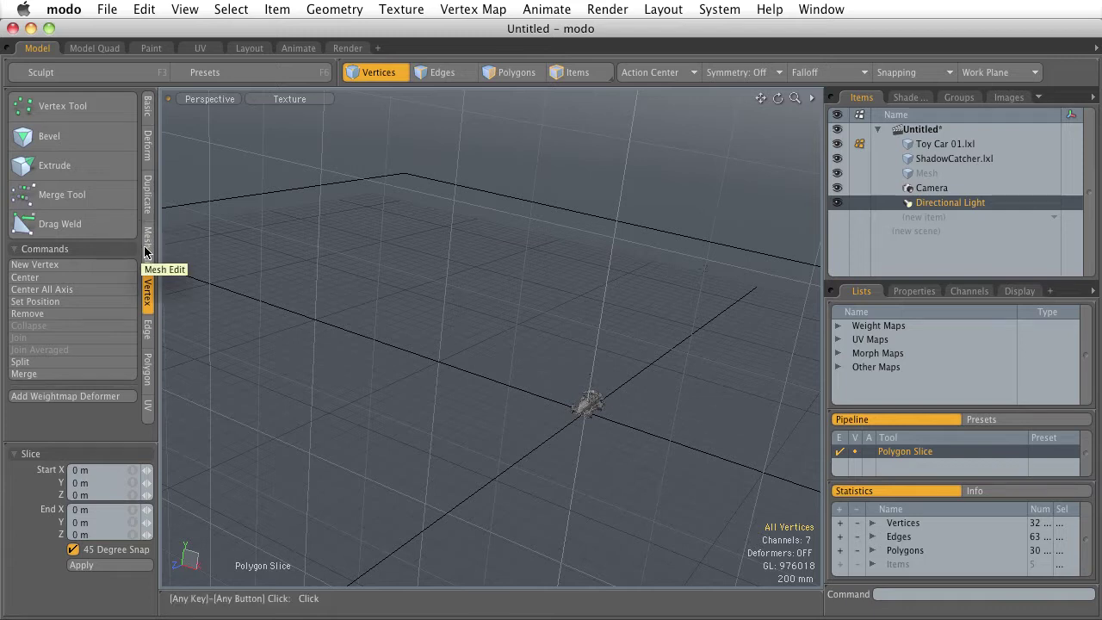
left_click(148, 112)
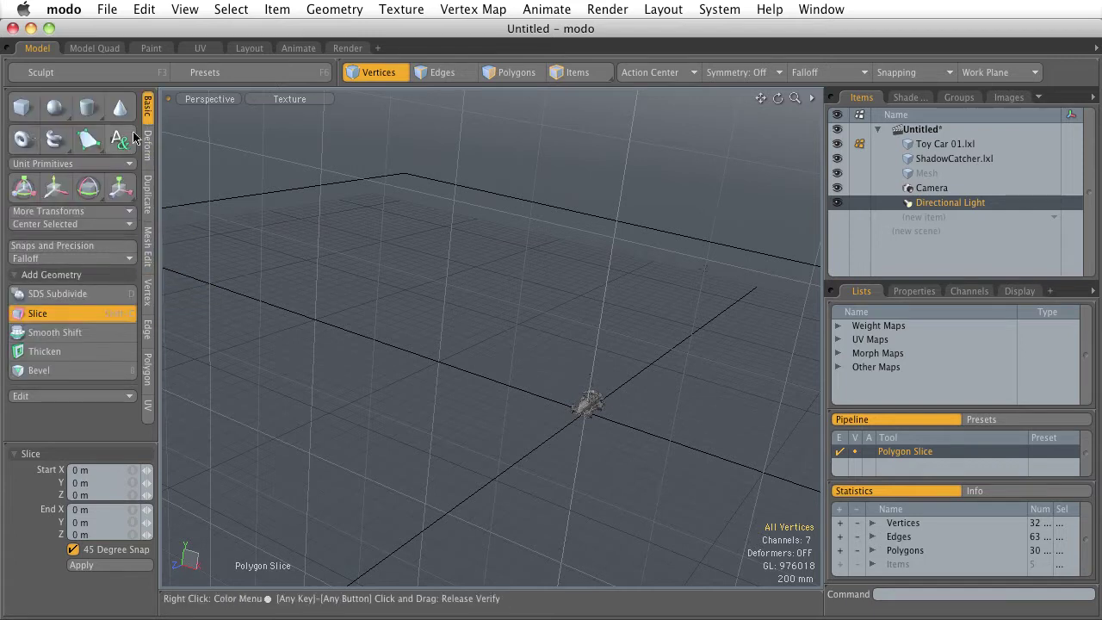
- Activate the Cube primitive tool and expand its tool properties so all cube settings show
left_click(21, 108)
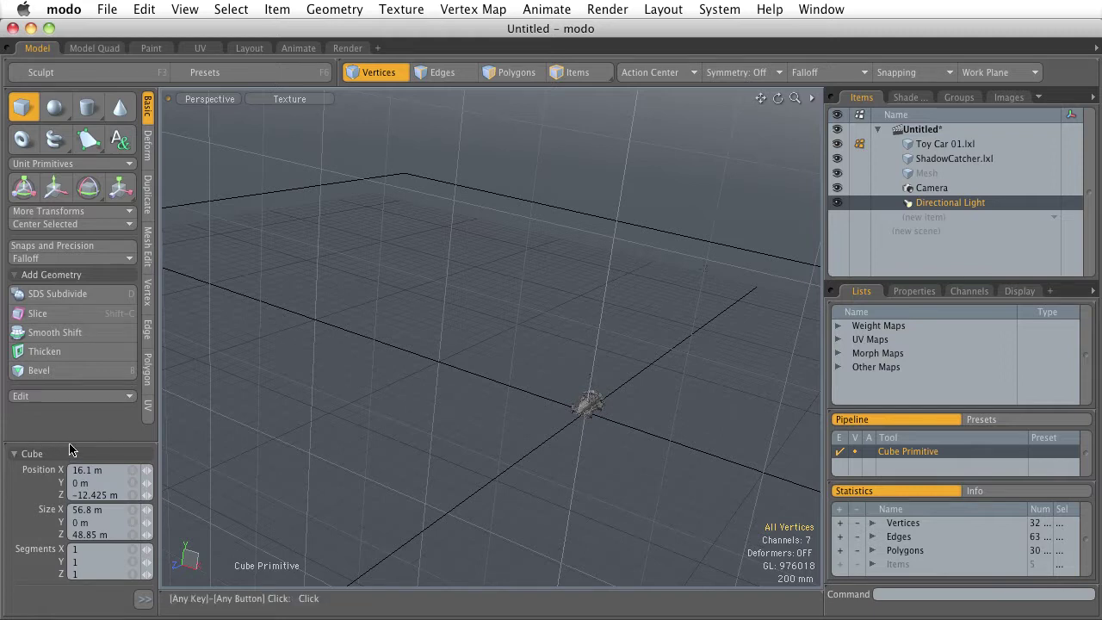
left_click_drag(80, 439, 73, 312)
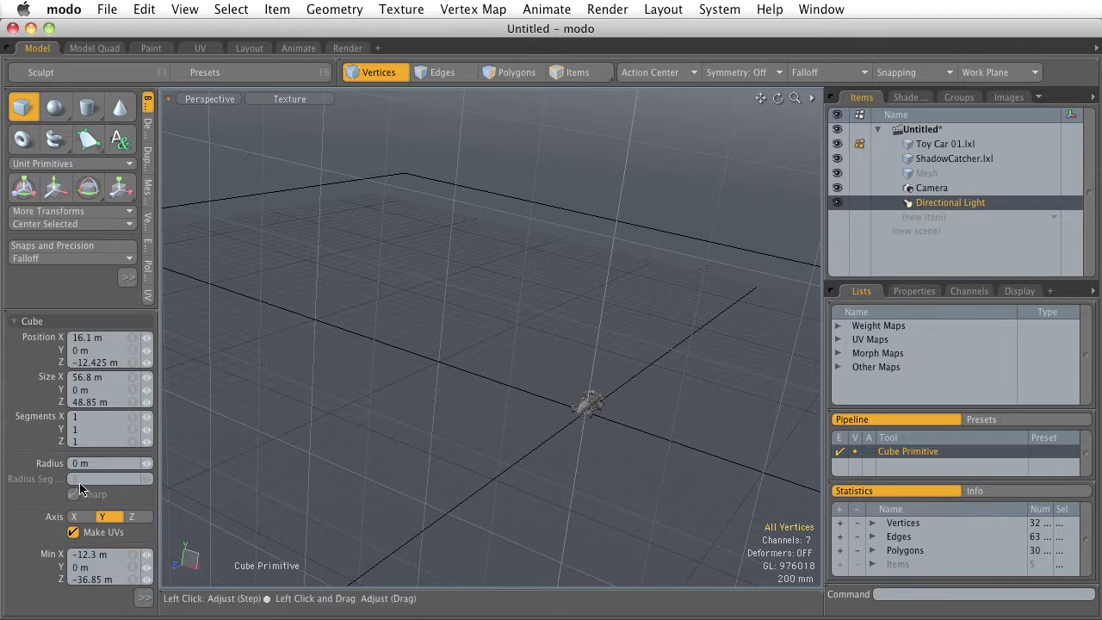
- Drop the Cube tool with Space and activate Slice from the Mesh Edit tools
key("space")
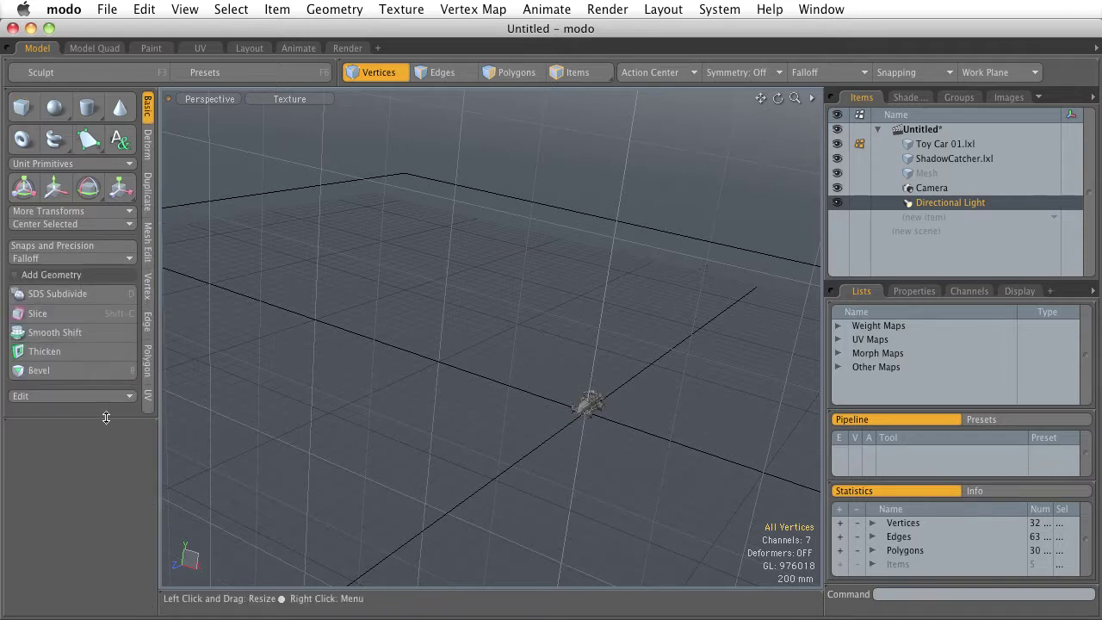
left_click(146, 248)
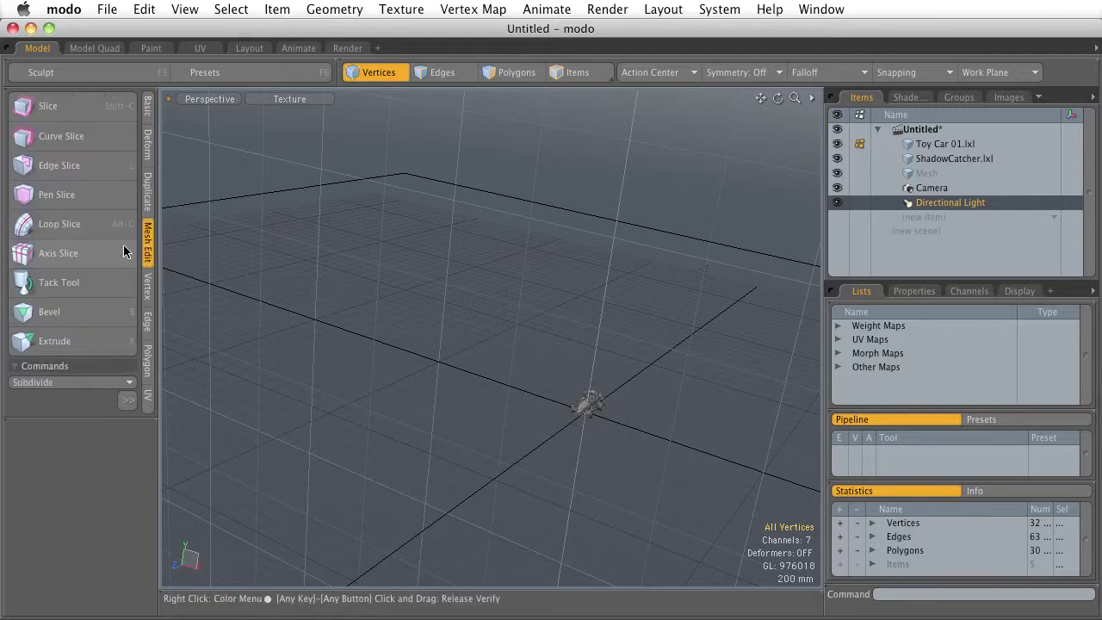
left_click(50, 109)
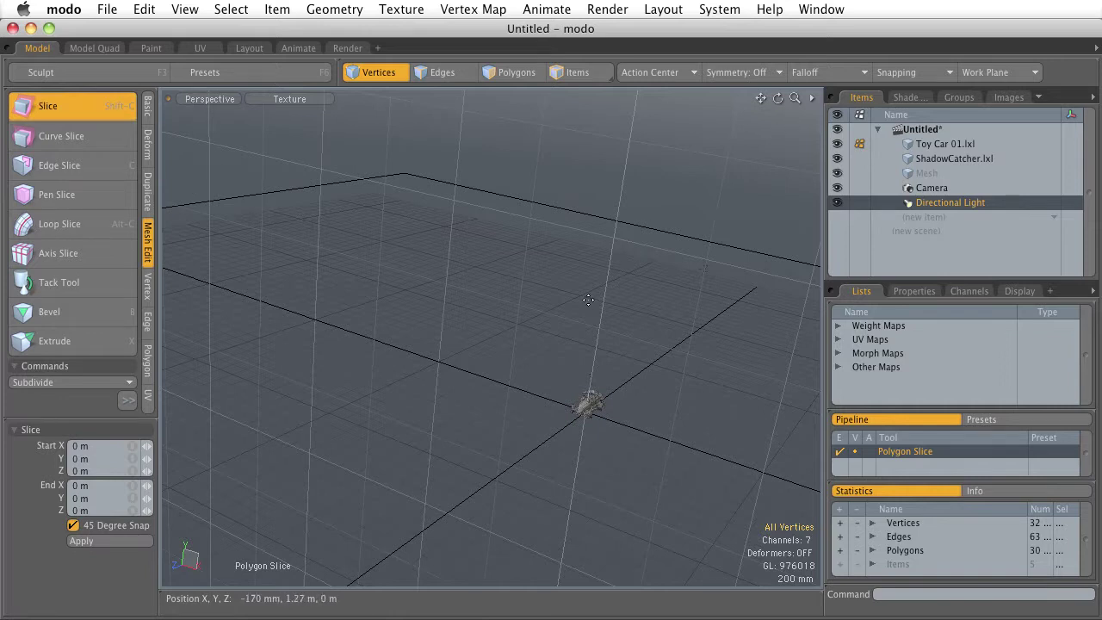
- Orbit and zoom in on the toy car, then switch to the four-view Model Quad layout
left_click_drag(577, 364, 527, 409, "alt")
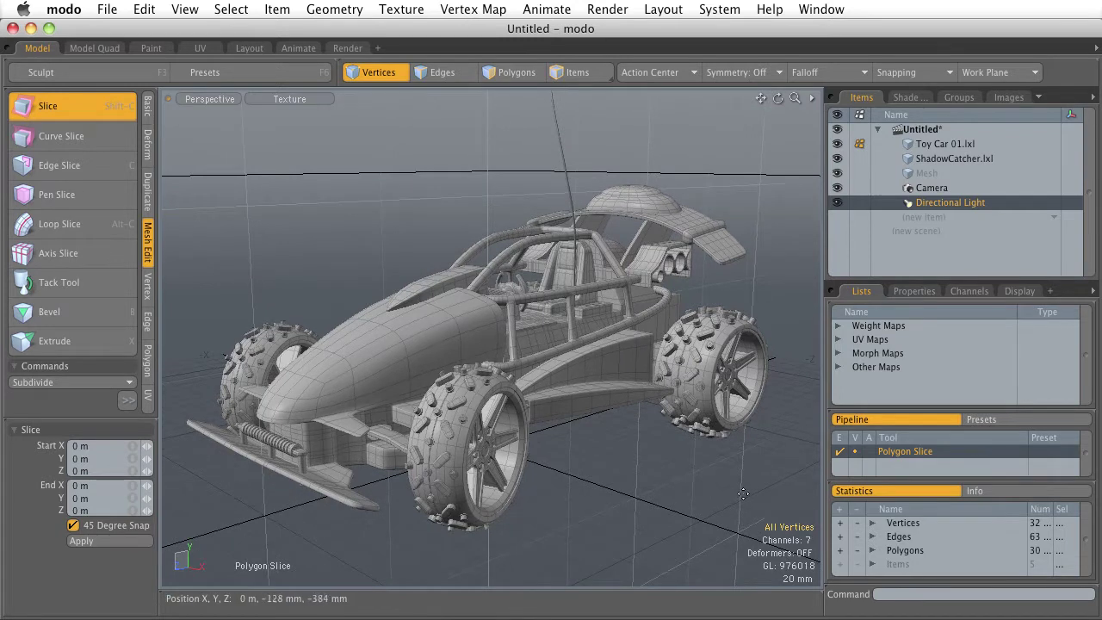
left_click(97, 48)
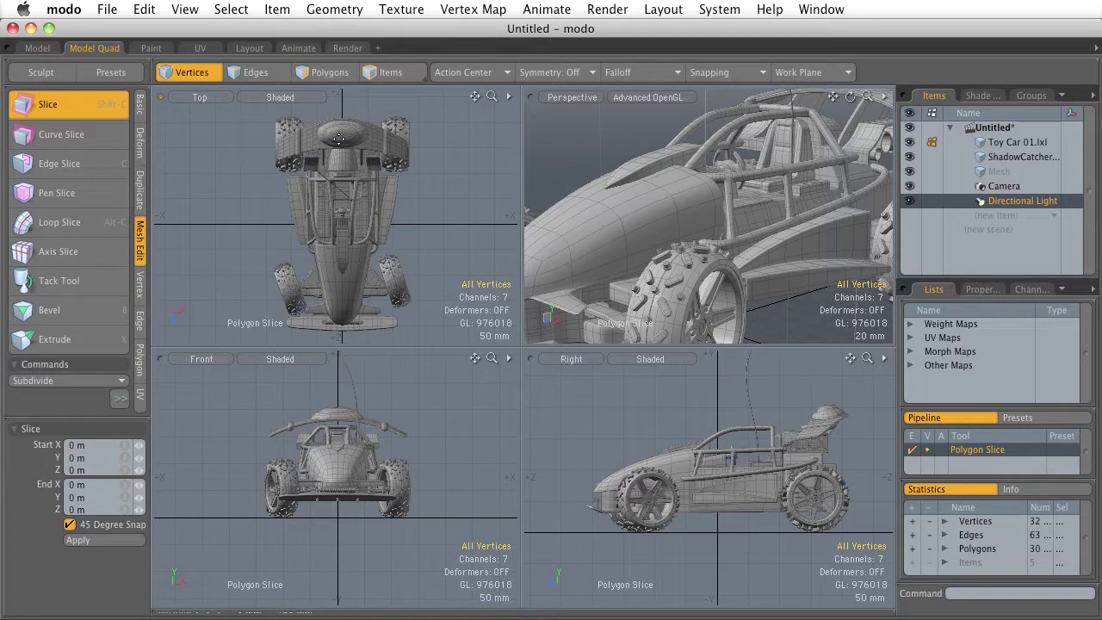
- Switch to the Model layout and select Toy Car 01, ShadowCatcher, Mesh, Camera and Directional Light in turn
left_click(37, 49)
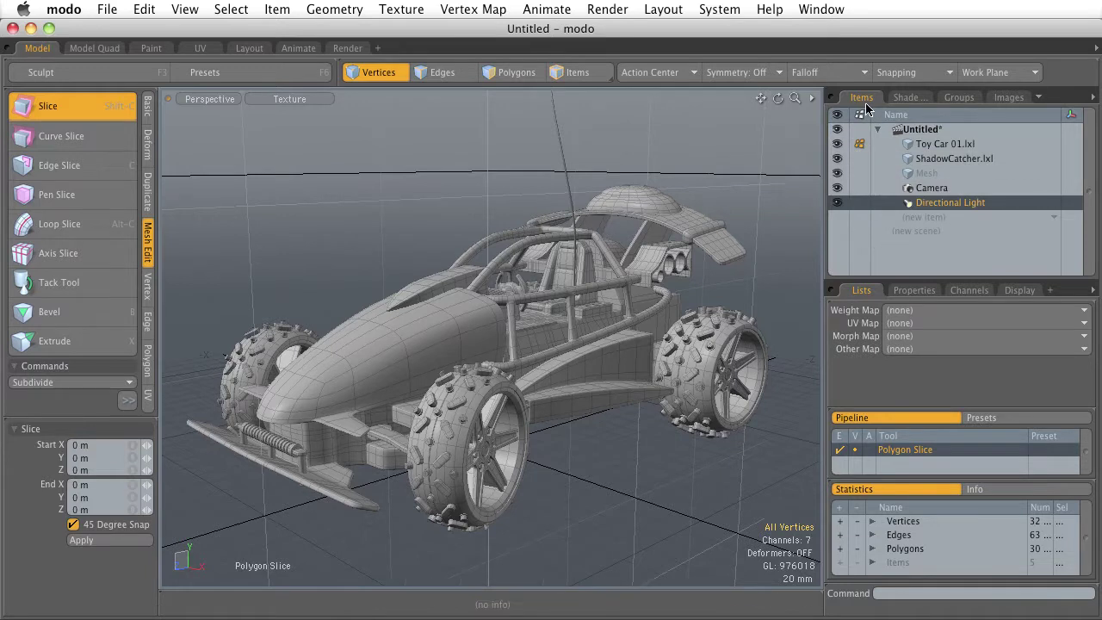
left_click(952, 145)
left_click(951, 159)
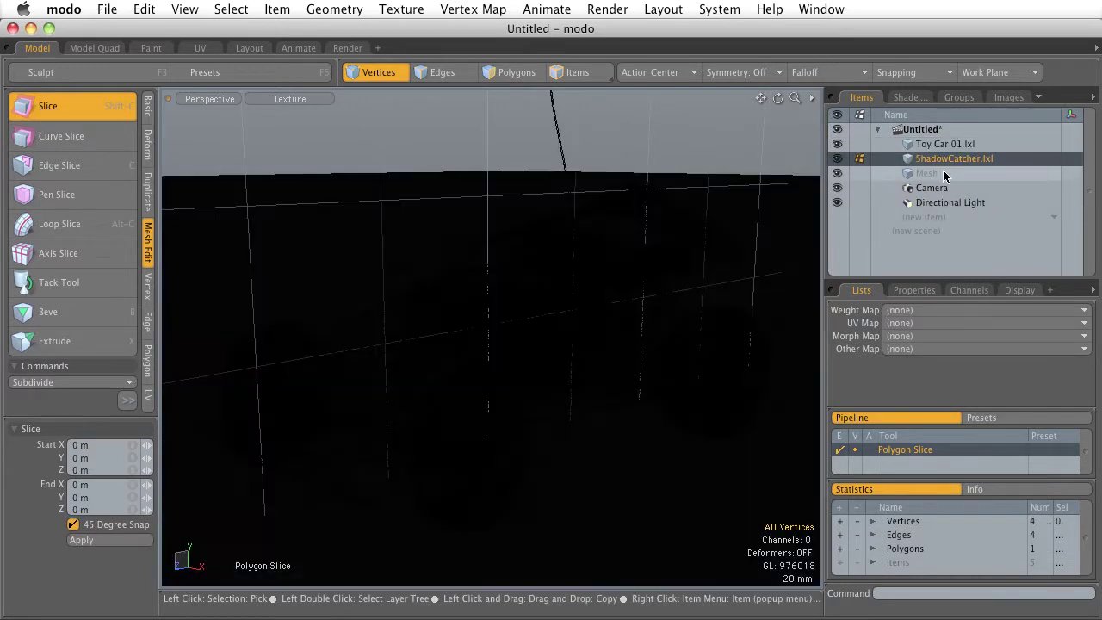
left_click(943, 171)
left_click(943, 189)
left_click(952, 204)
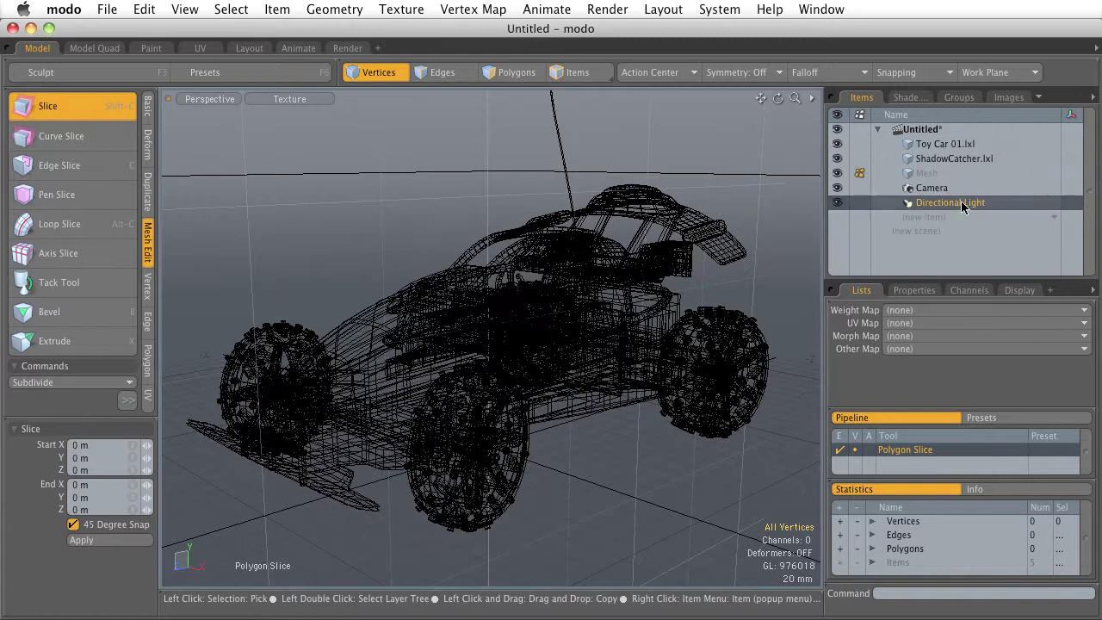
- Reselect Toy Car 01, then Camera, ending on the Directional Light item
left_click(941, 144)
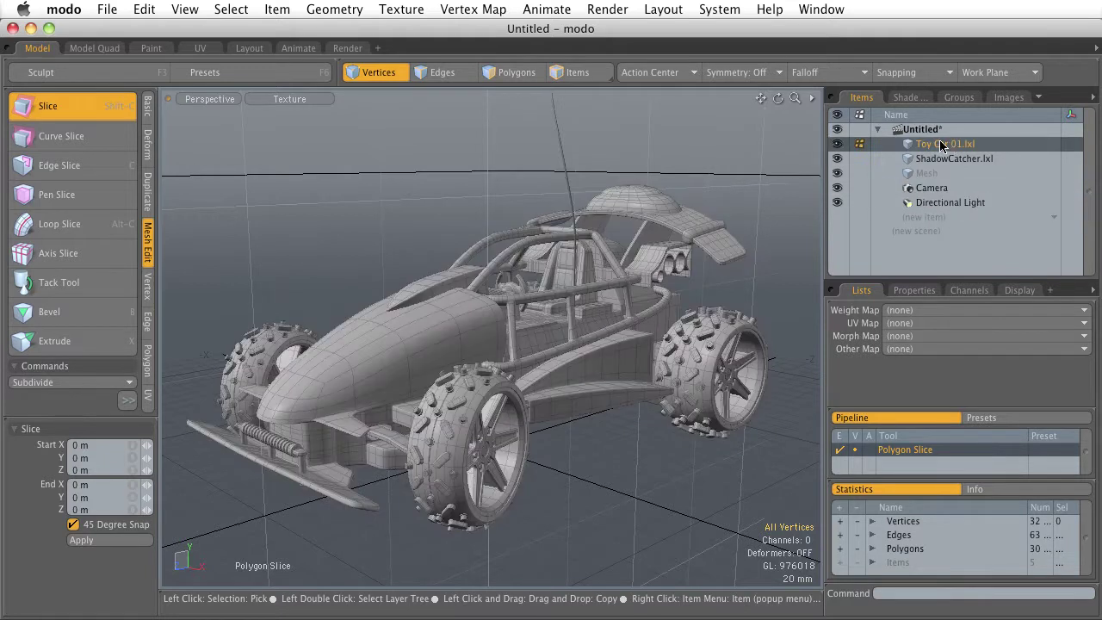
left_click(930, 189)
left_click(949, 203)
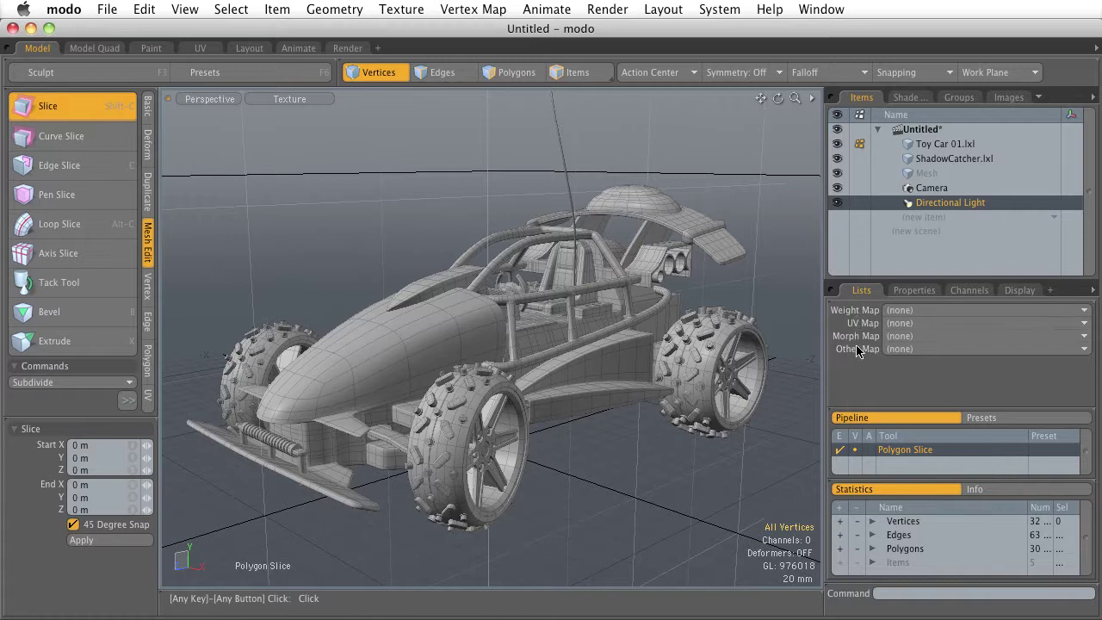
- Show the Directional Light's properties, highlight its name, and select the Position Z channel
left_click(918, 292)
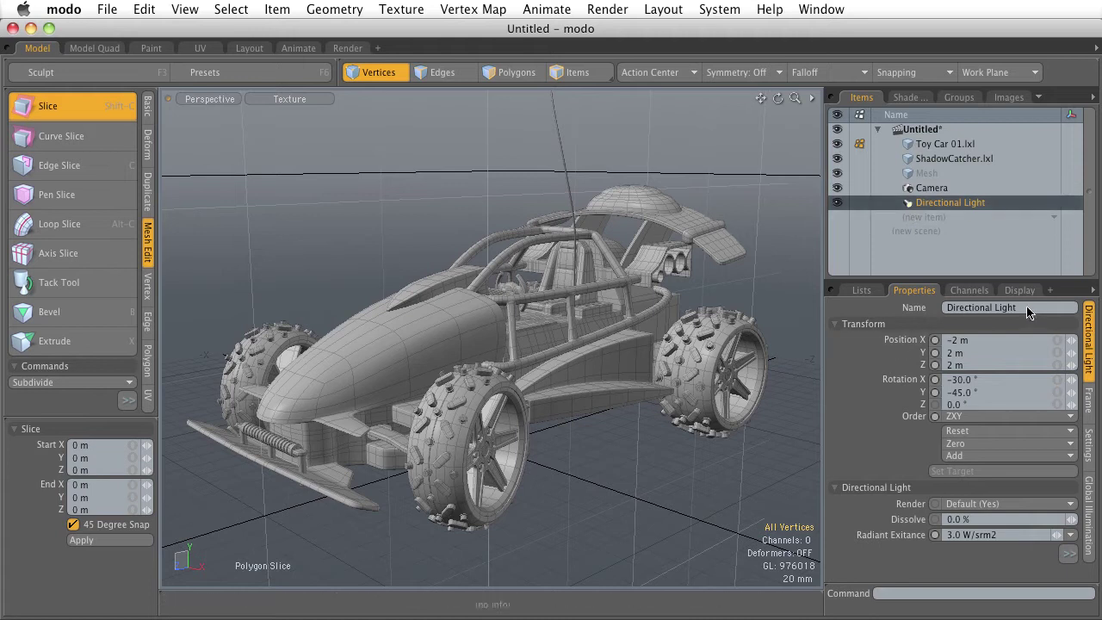
left_click_drag(1017, 307, 945, 307)
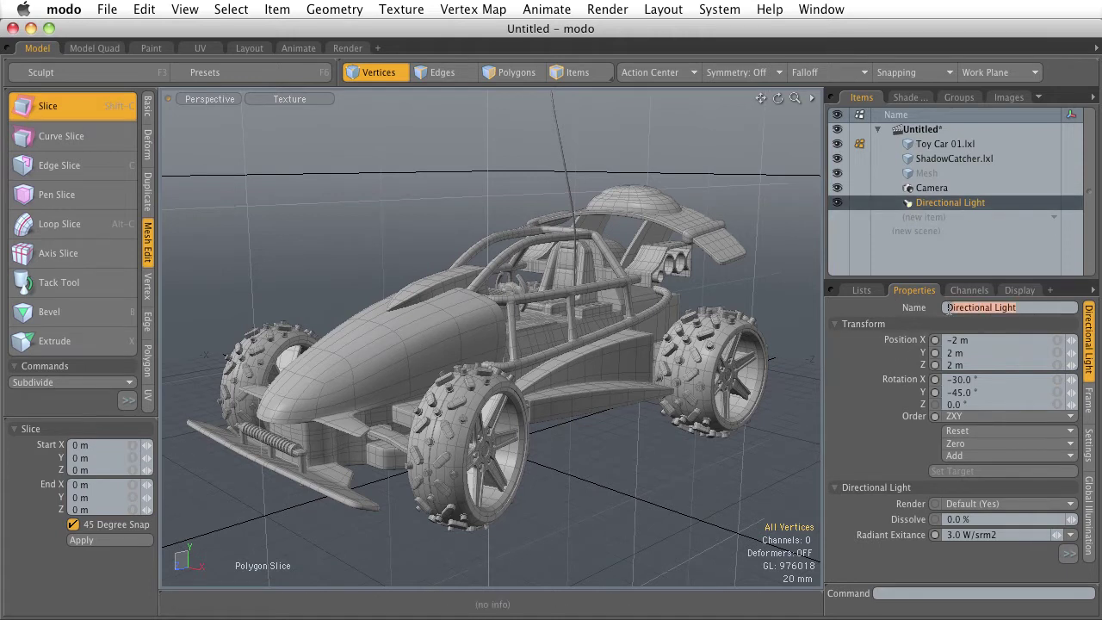
left_click(880, 353)
left_click(884, 369)
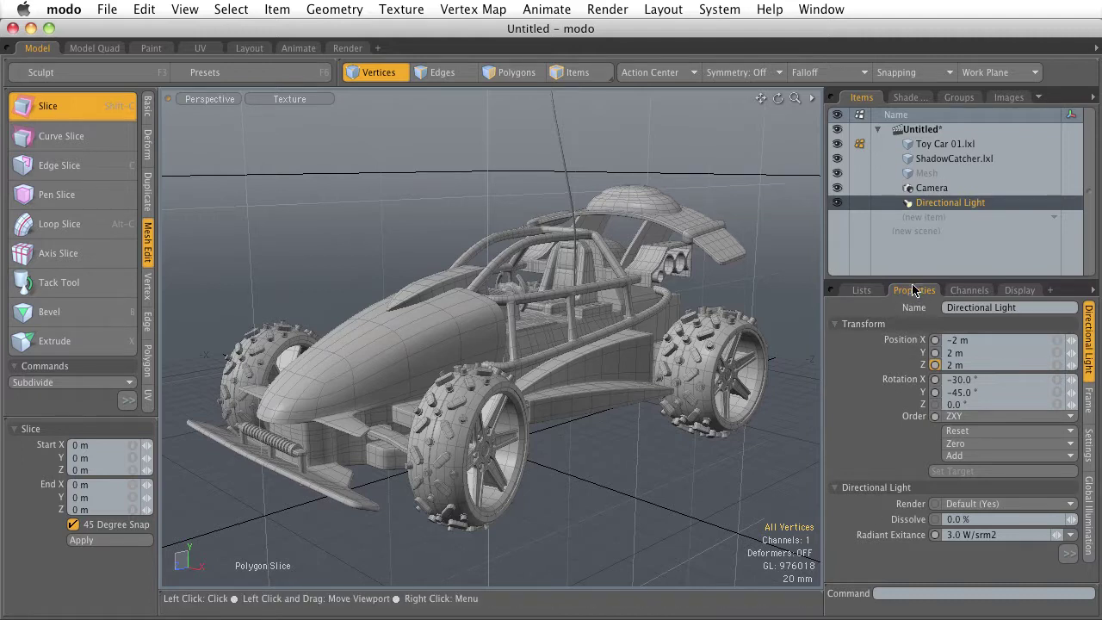
- Flip between the light's Channels and Display tabs, ending on the Channels list with Render settings
left_click(971, 293)
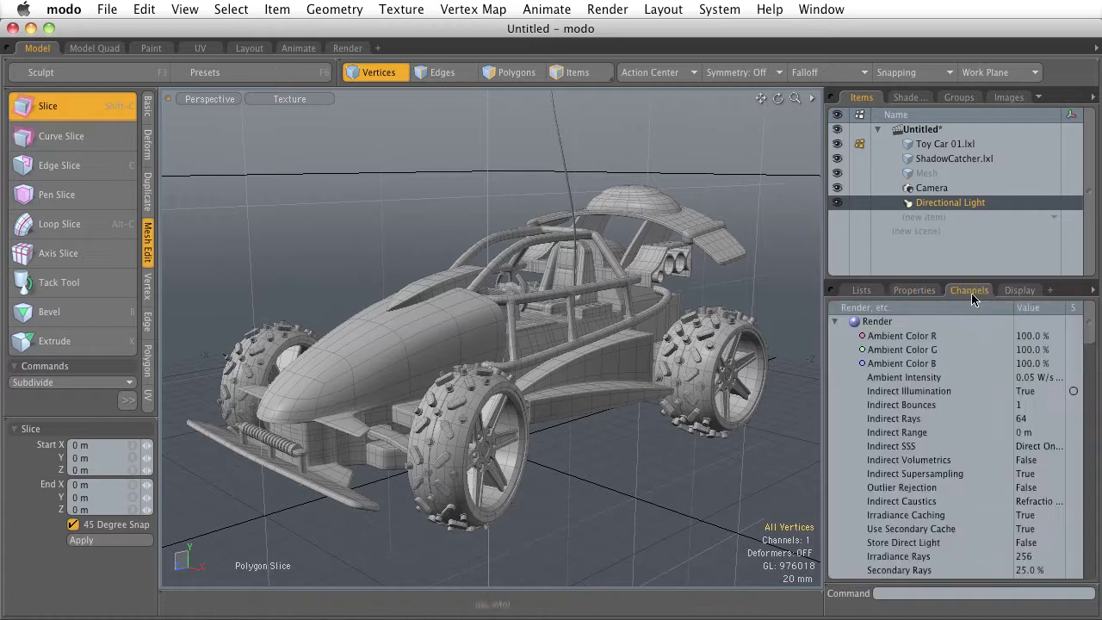
left_click(1013, 293)
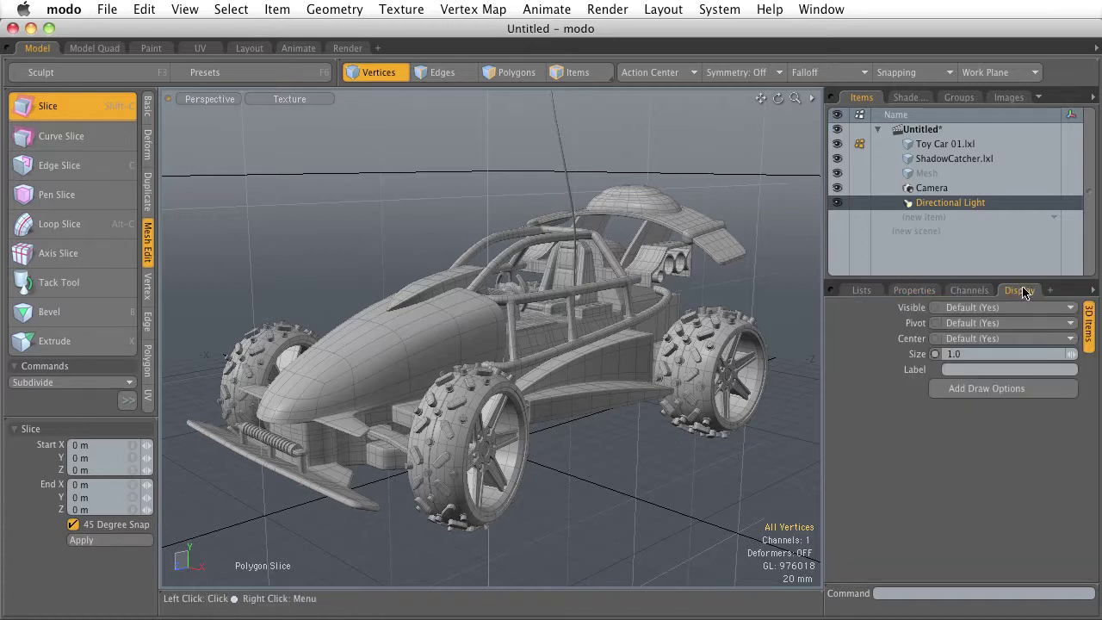
left_click(972, 293)
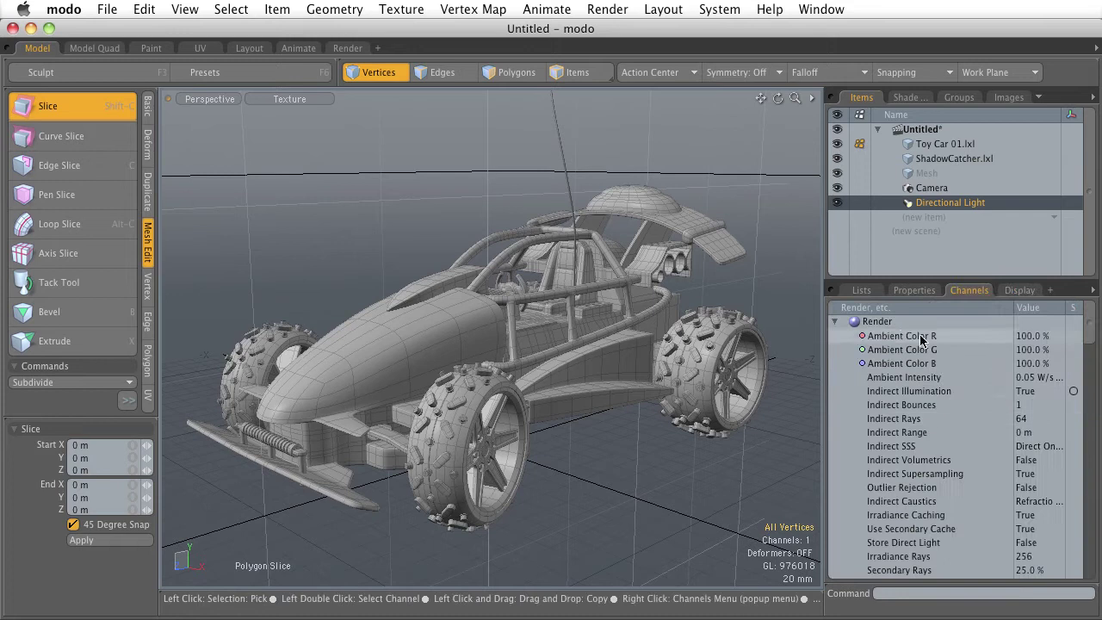
left_click(1020, 293)
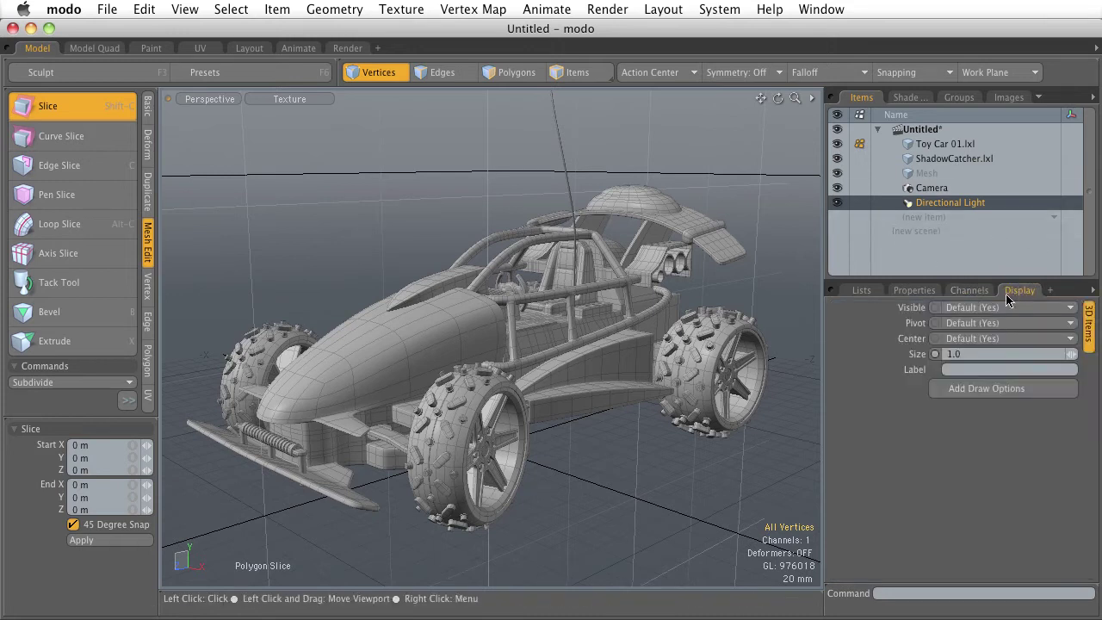
left_click(963, 293)
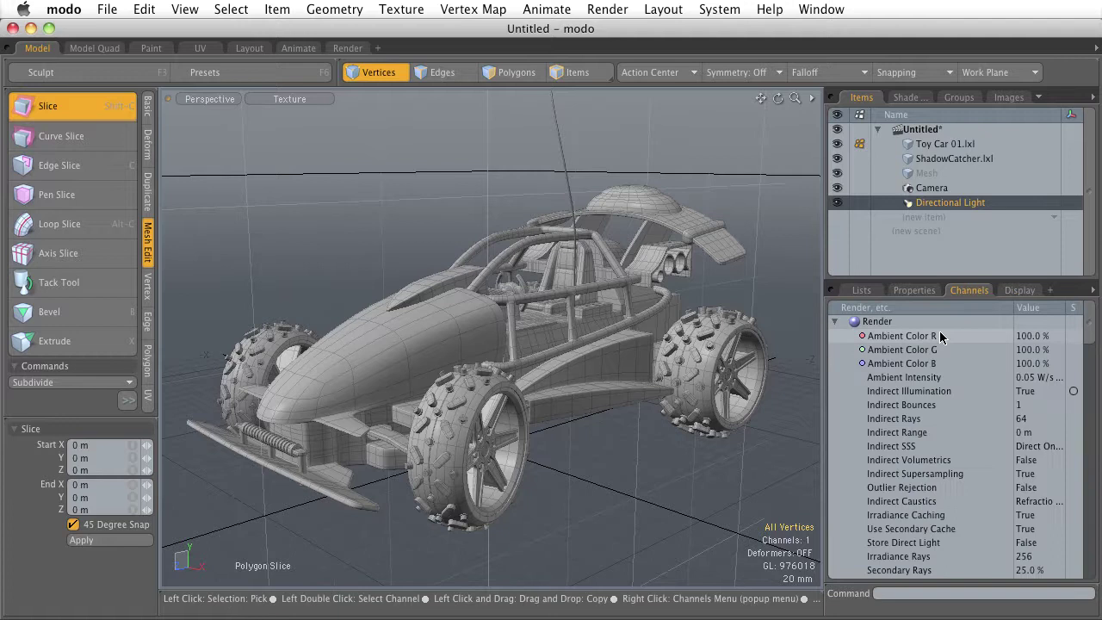
- Show the Lists panel, select Polygon Slice in the pipeline, and view Info then Statistics
left_click(865, 292)
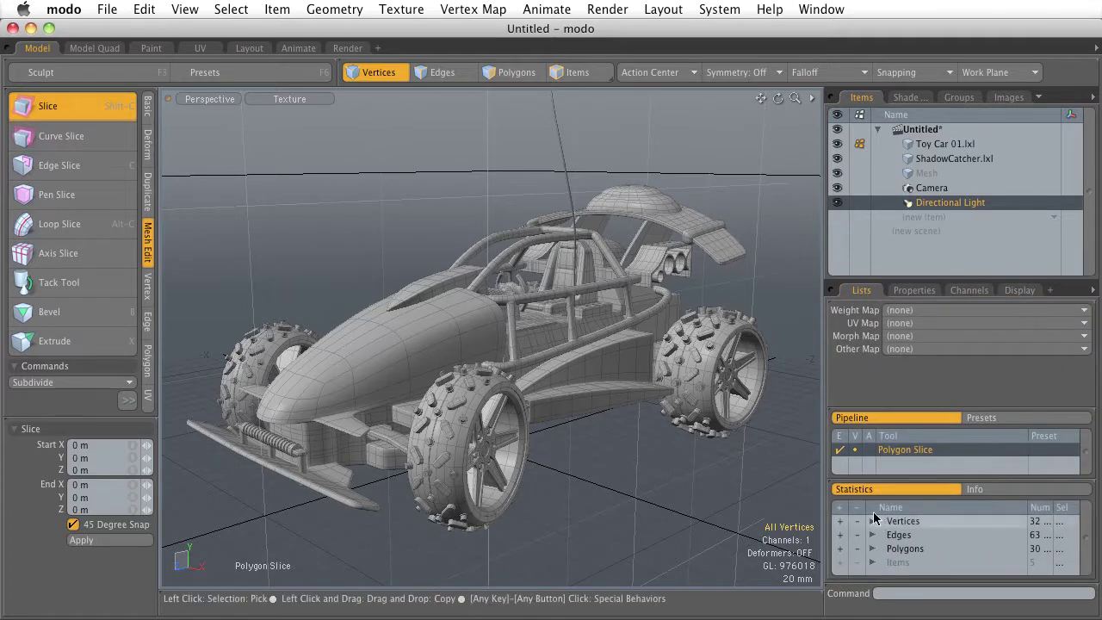
left_click(910, 457)
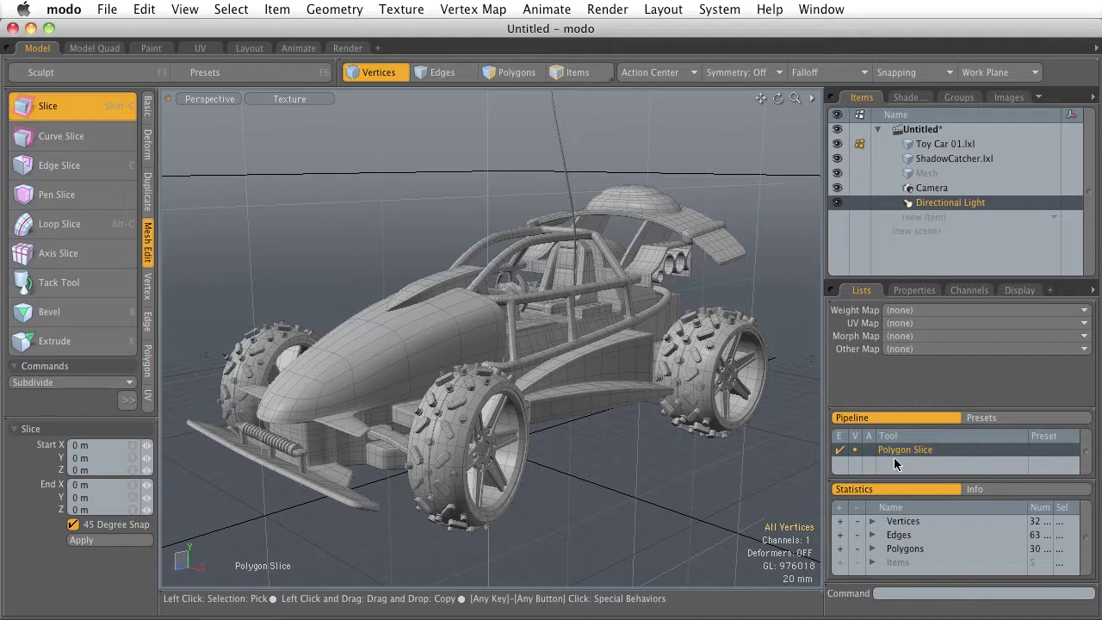
left_click(982, 488)
left_click(945, 488)
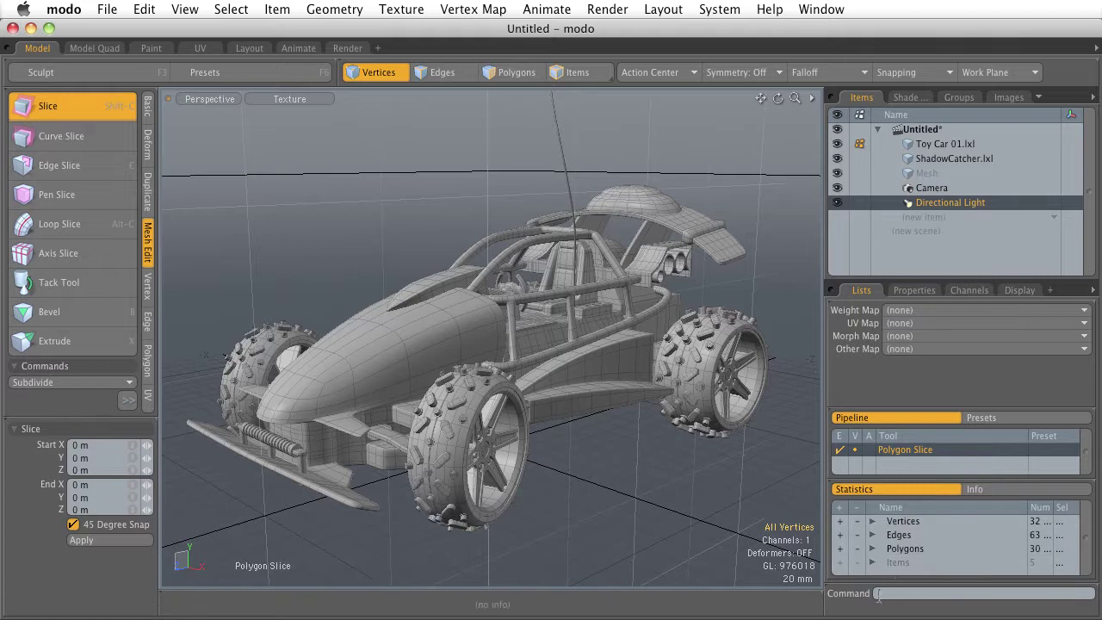
- Put the cursor in the Command field at the bottom right, ready for a command
left_click(988, 598)
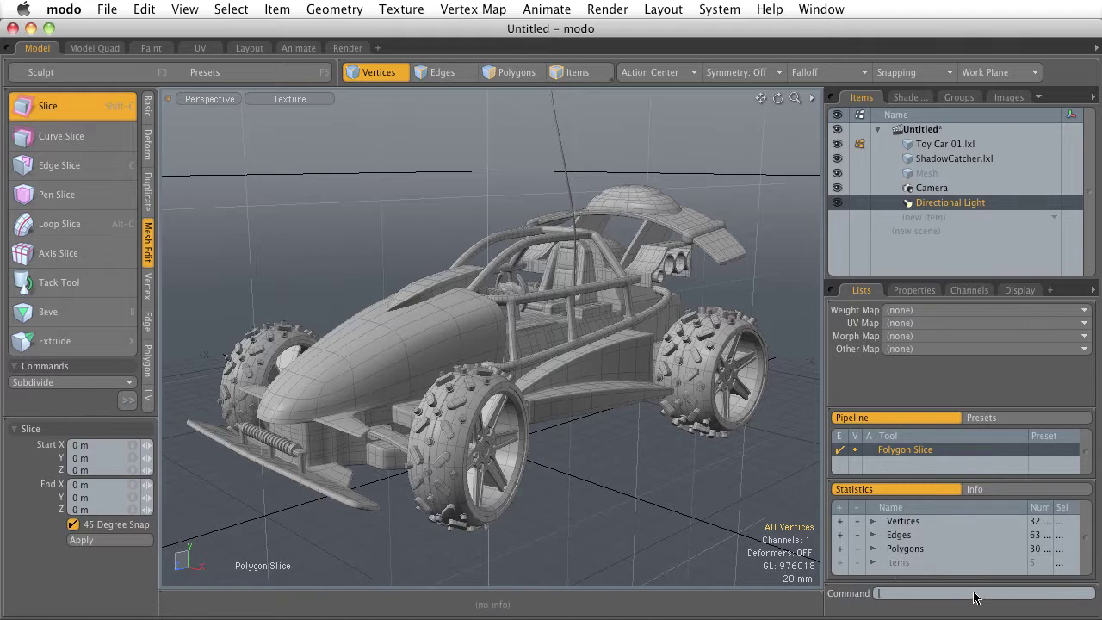